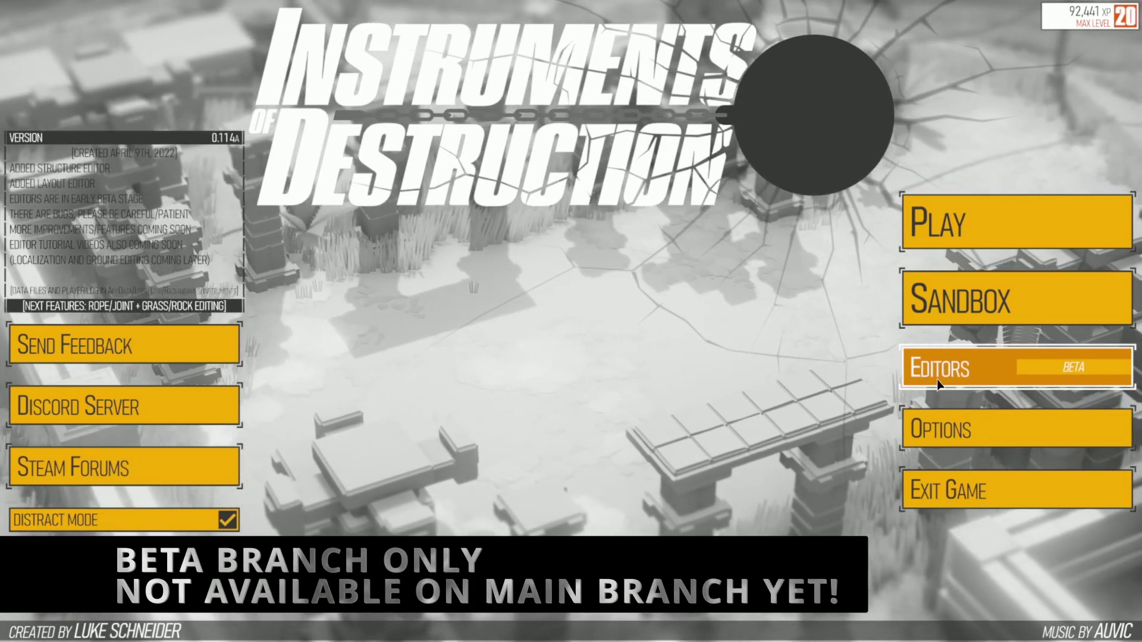
# Open the structure editor and create a concrete block near the middle of the grid.
pyautogui.click(983, 369)
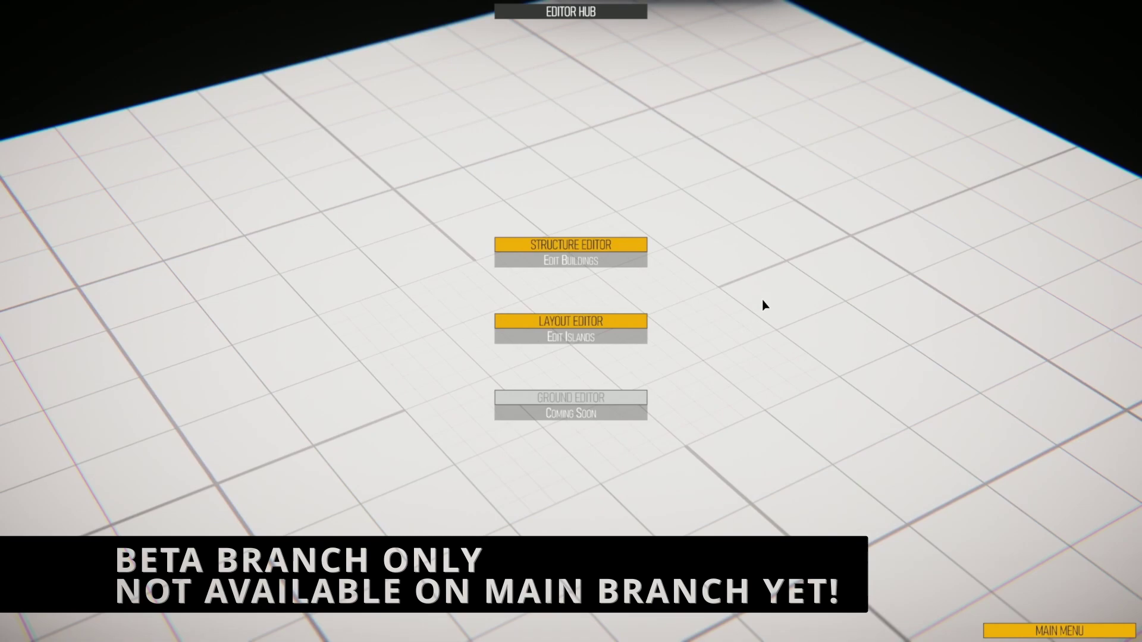
pyautogui.click(590, 247)
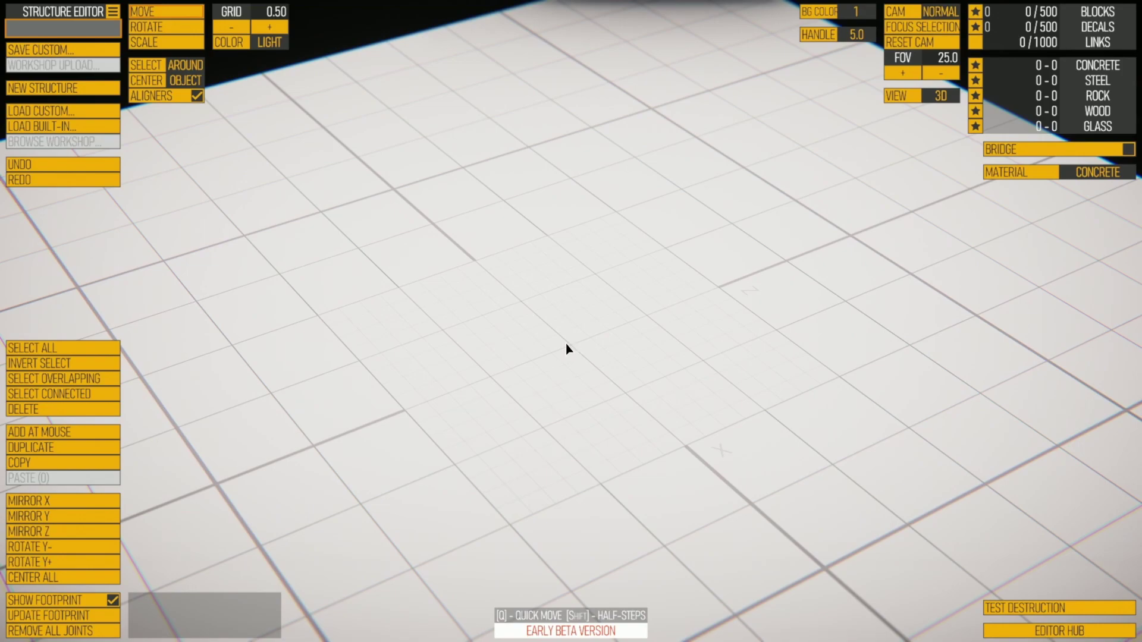
pyautogui.press('space')
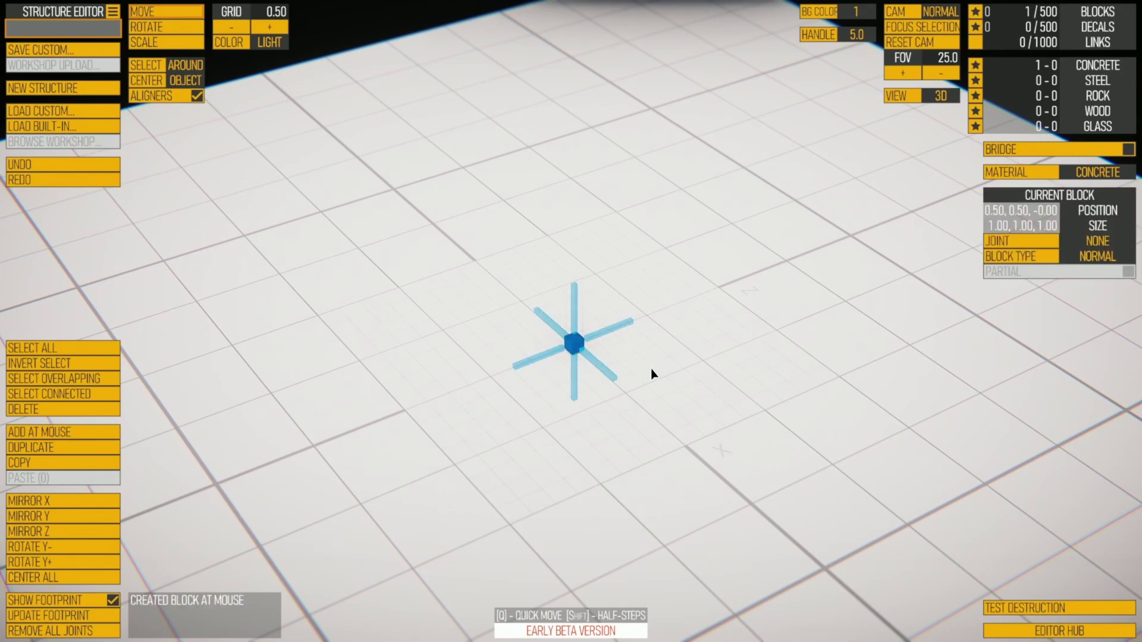
# Set the block's handle size to 2.0.
pyautogui.moveTo(650, 368); pyautogui.dragTo(373, 233, button='right')
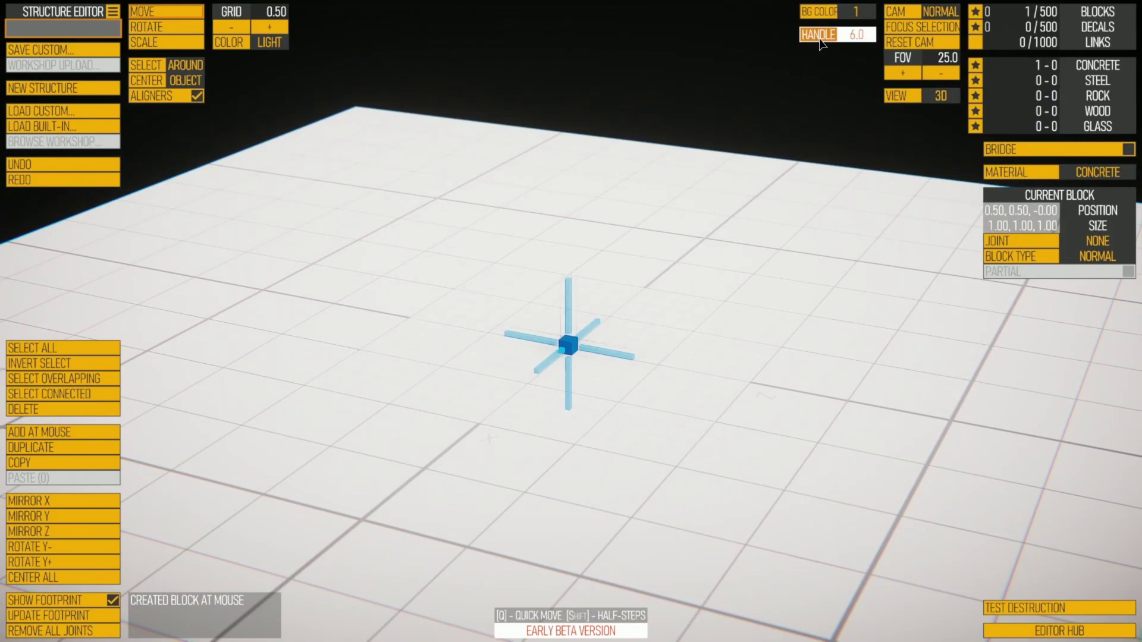
pyautogui.click(820, 40)
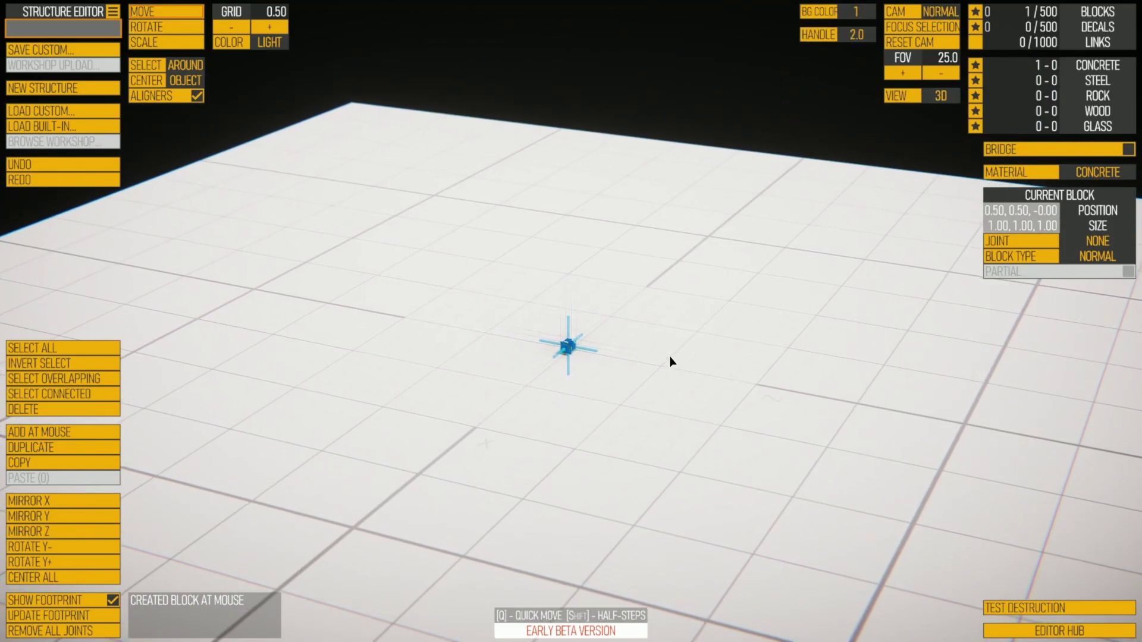
pyautogui.scroll(5, 670, 359)
pyautogui.scroll(-8, 692, 354)
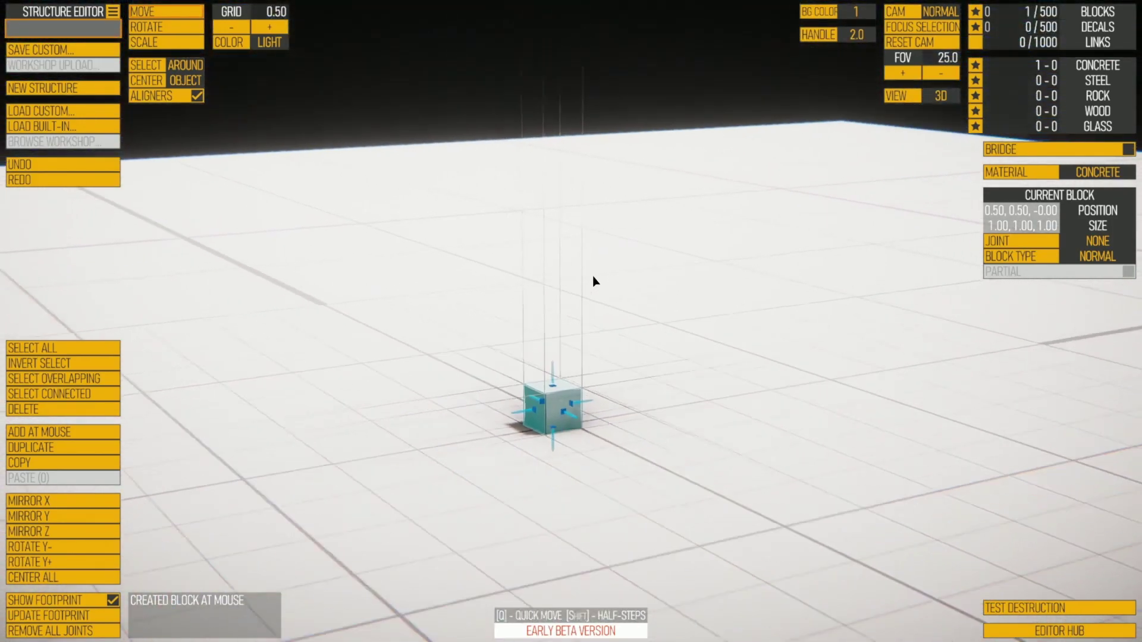
# Move the block to position 0.50, 1.25, -0.50 and resize it to 1.00 × 1.50 × 1.00.
pyautogui.scroll(2, 626, 393)
pyautogui.moveTo(636, 391); pyautogui.dragTo(849, 526, button='right')
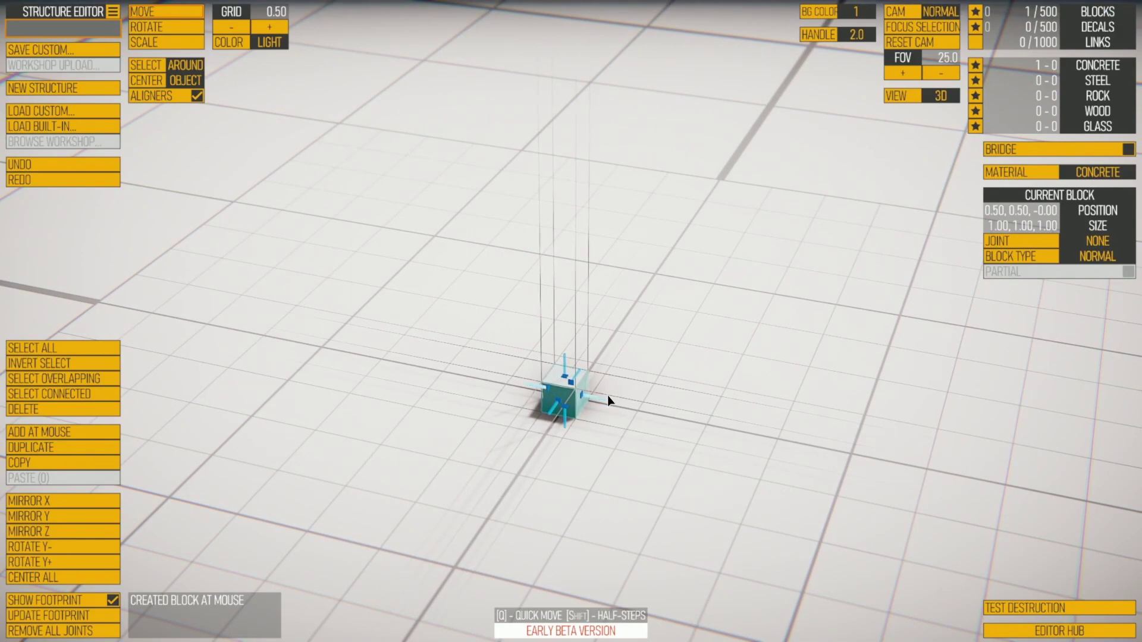
pyautogui.moveTo(603, 396); pyautogui.dragTo(546, 345)
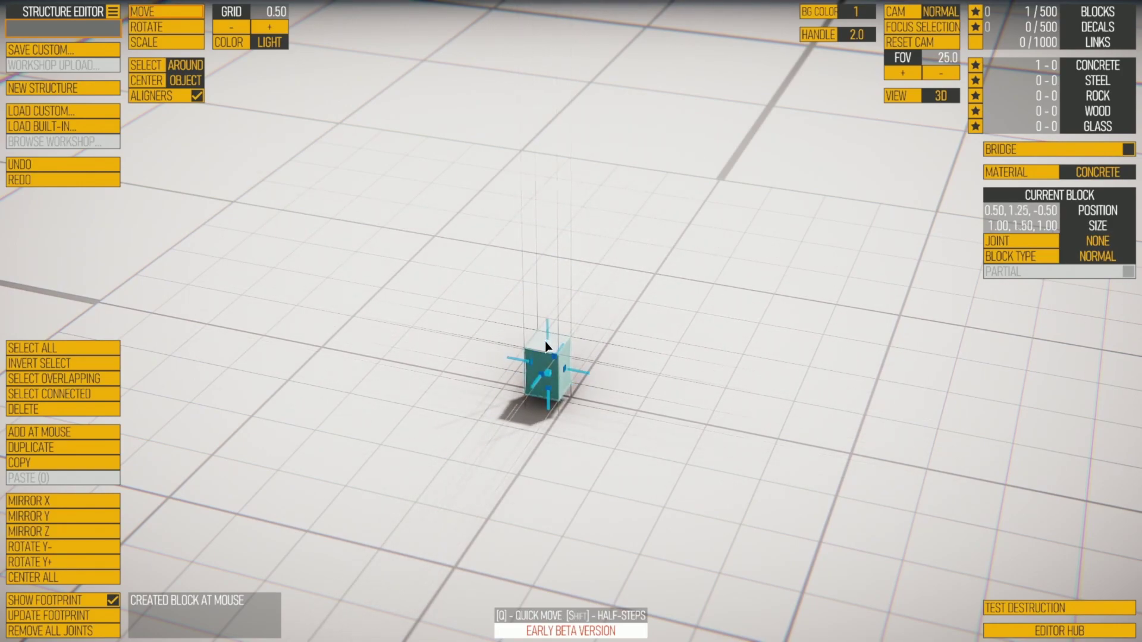
pyautogui.moveTo(571, 405); pyautogui.dragTo(576, 271, button='right')
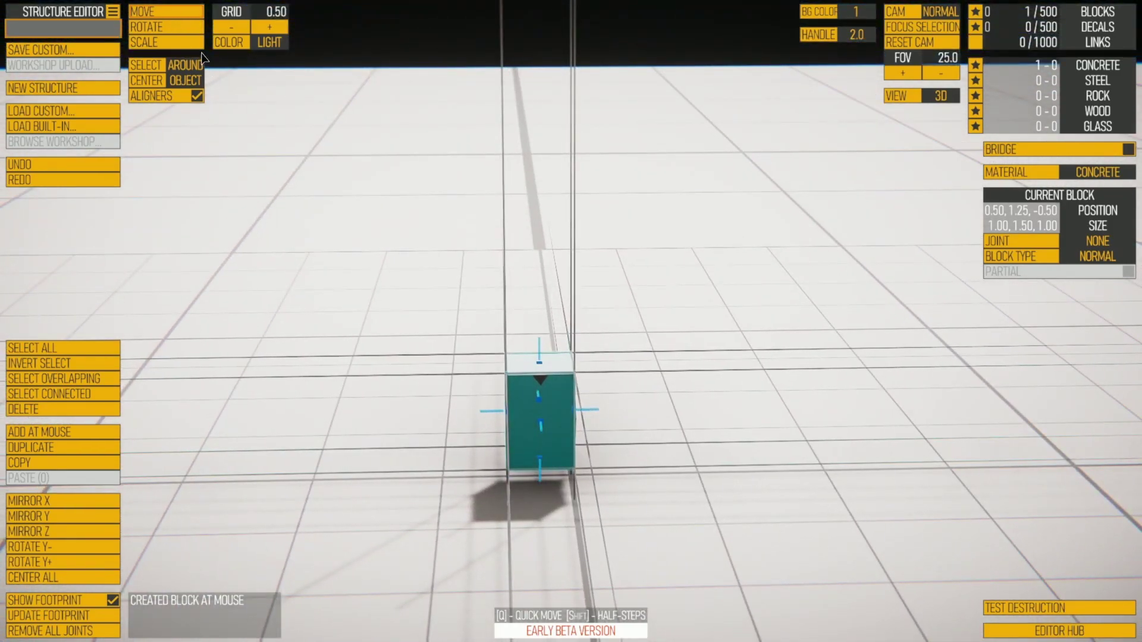
# Try the Rotate and Scale modes on the block and return to Move mode.
pyautogui.click(170, 27)
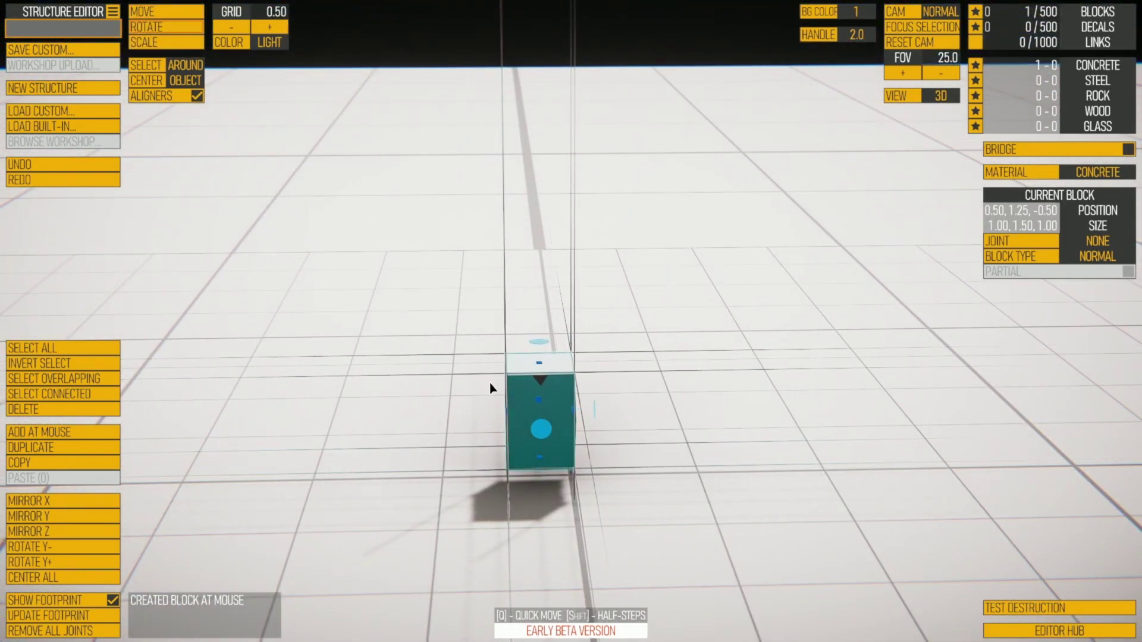
pyautogui.moveTo(569, 427); pyautogui.dragTo(602, 419)
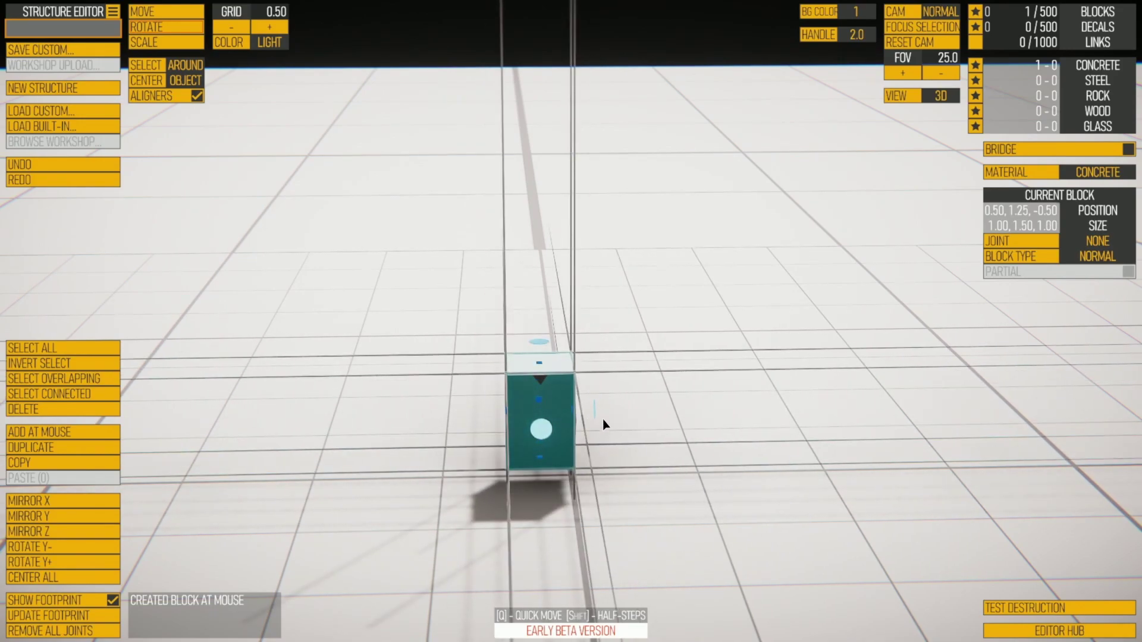
pyautogui.click(173, 52)
pyautogui.click(165, 42)
pyautogui.click(166, 44)
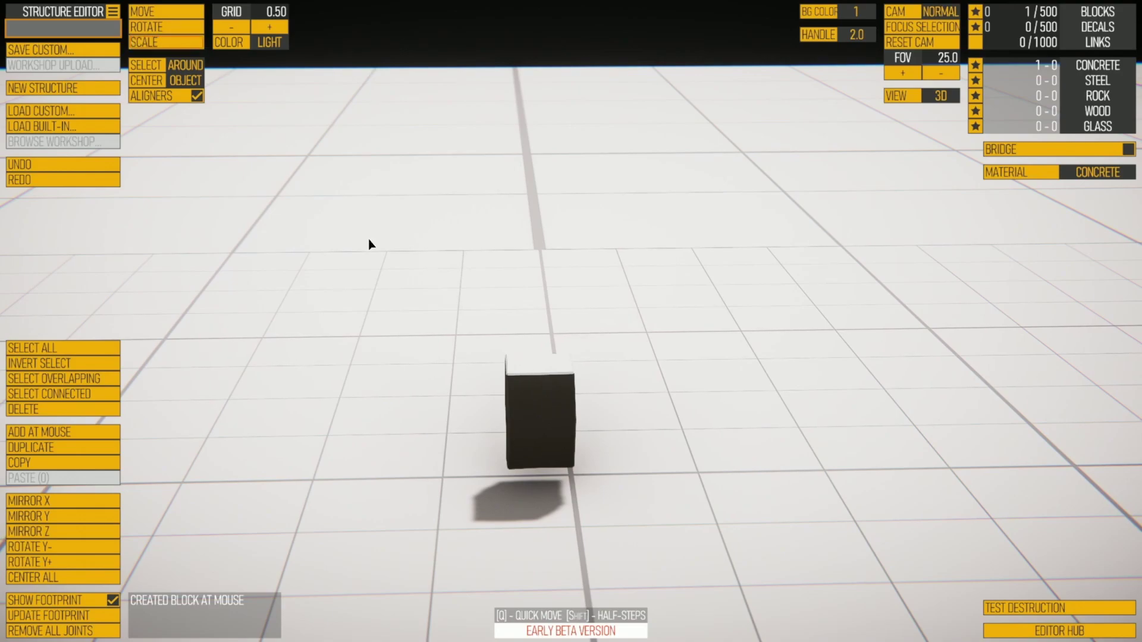
pyautogui.click(540, 420)
pyautogui.moveTo(594, 412)
pyautogui.mouseDown()
pyautogui.moveTo(800, 414)
pyautogui.moveTo(587, 412)
pyautogui.moveTo(693, 408)
pyautogui.moveTo(601, 405)
pyautogui.mouseUp()
pyautogui.click(156, 15)
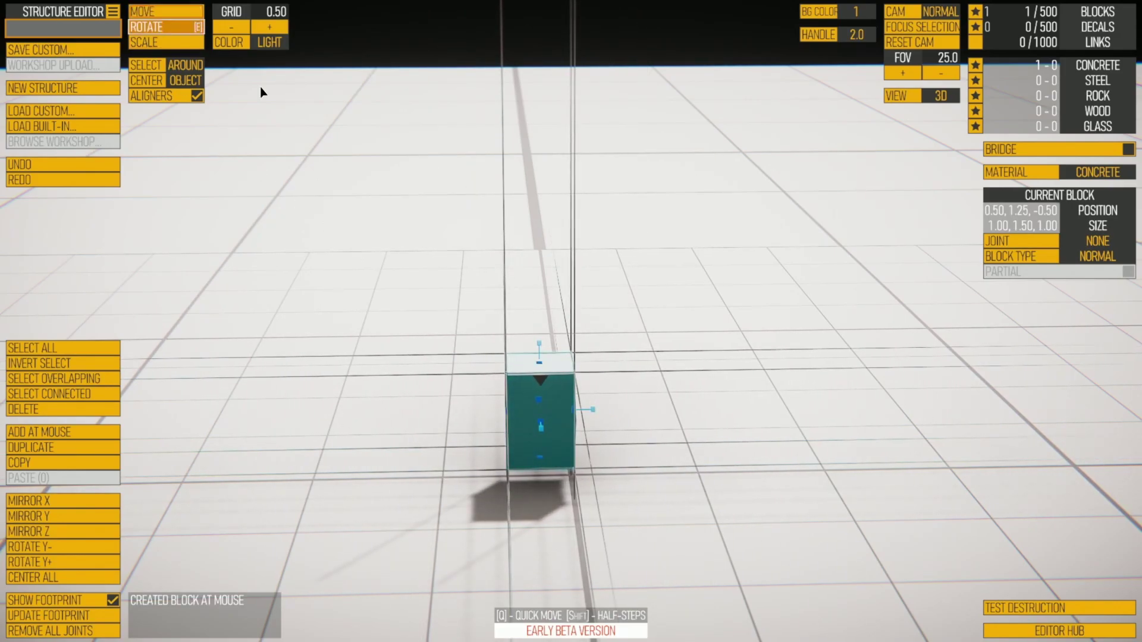
# Resize the block to 0.50 wide and 2.50 high, making it a tall pillar.
pyautogui.scroll(-4, 538, 269)
pyautogui.scroll(2, 632, 427)
pyautogui.scroll(3, 633, 427)
pyautogui.moveTo(633, 427); pyautogui.dragTo(793, 397, button='middle')
pyautogui.moveTo(792, 398); pyautogui.dragTo(945, 441, button='right')
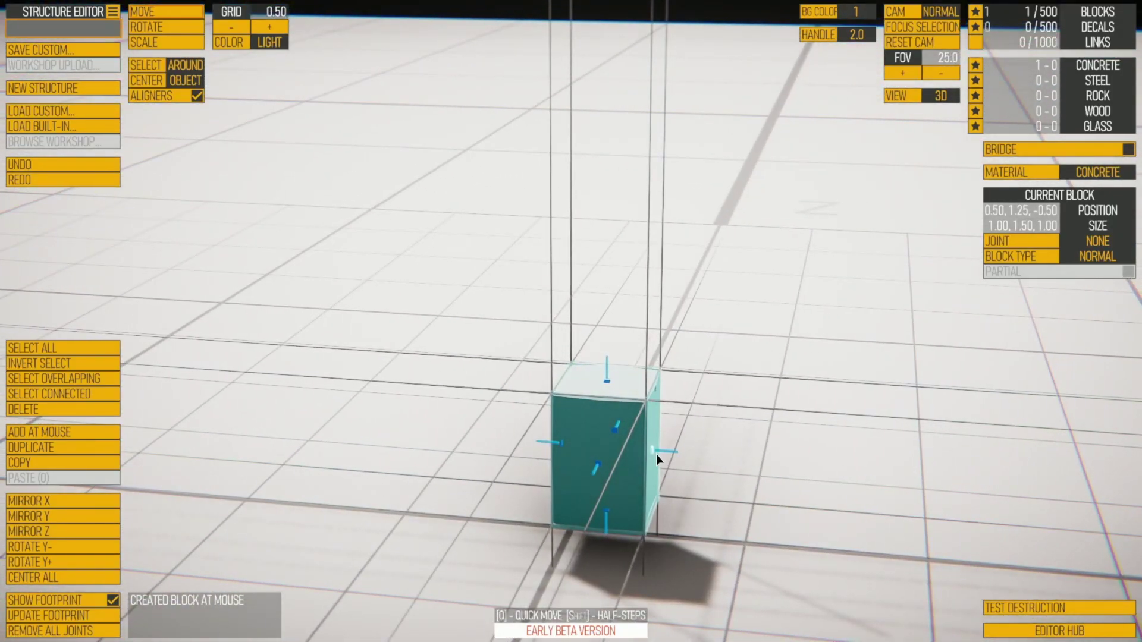
pyautogui.moveTo(656, 454); pyautogui.dragTo(572, 452)
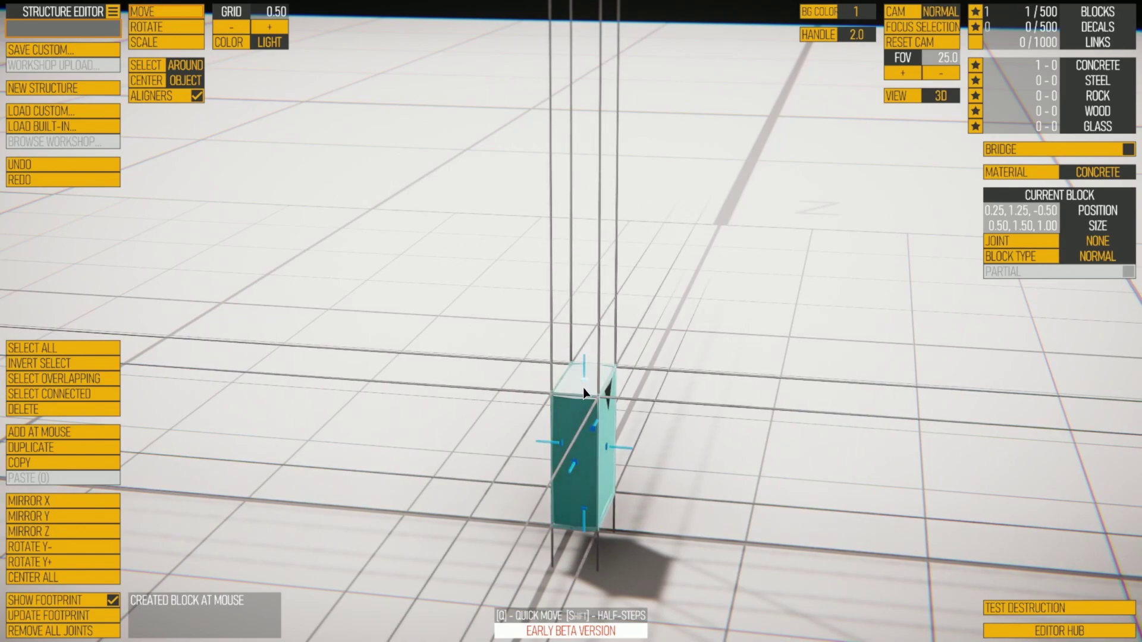
pyautogui.moveTo(584, 367); pyautogui.dragTo(579, 309)
pyautogui.moveTo(645, 360); pyautogui.dragTo(375, 411, button='right')
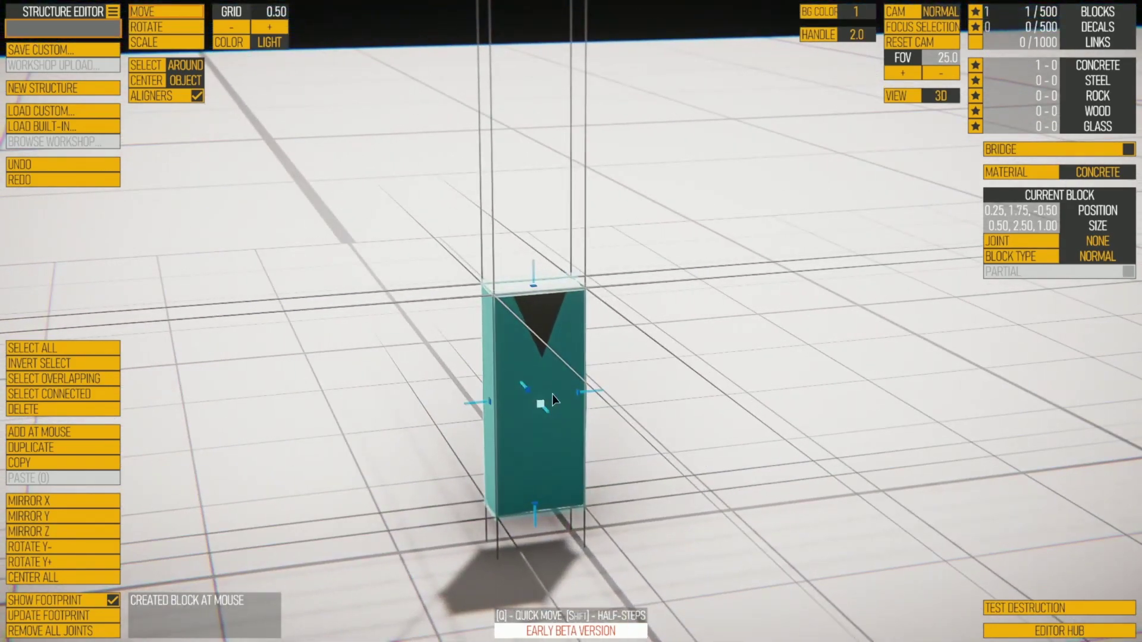
# Change the pillar's material from concrete to steel and inspect it deselected from several sides.
pyautogui.scroll(-3, 552, 394)
pyautogui.click(712, 448)
pyautogui.moveTo(712, 449); pyautogui.dragTo(446, 402, button='right')
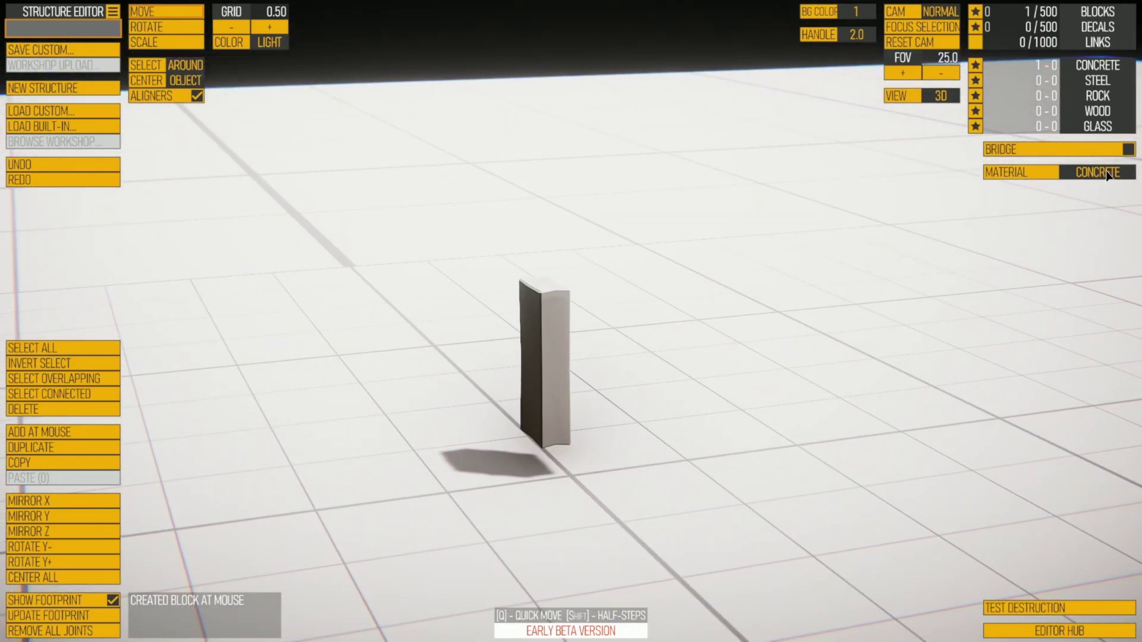
pyautogui.click(571, 372)
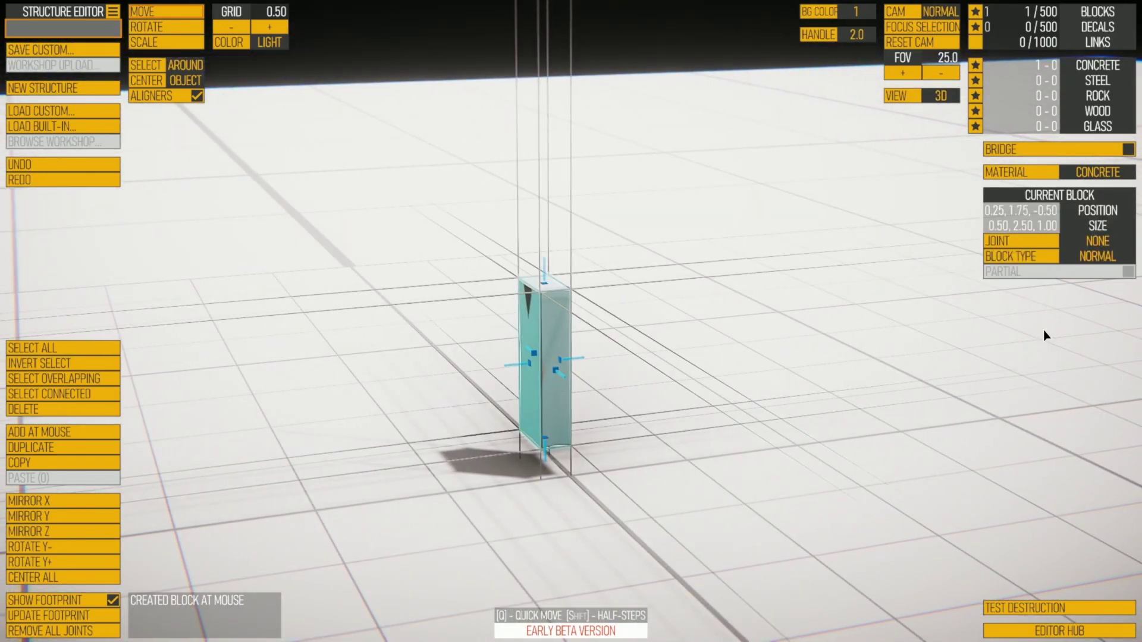
pyautogui.click(1013, 171)
pyautogui.moveTo(819, 351); pyautogui.dragTo(616, 429, button='right')
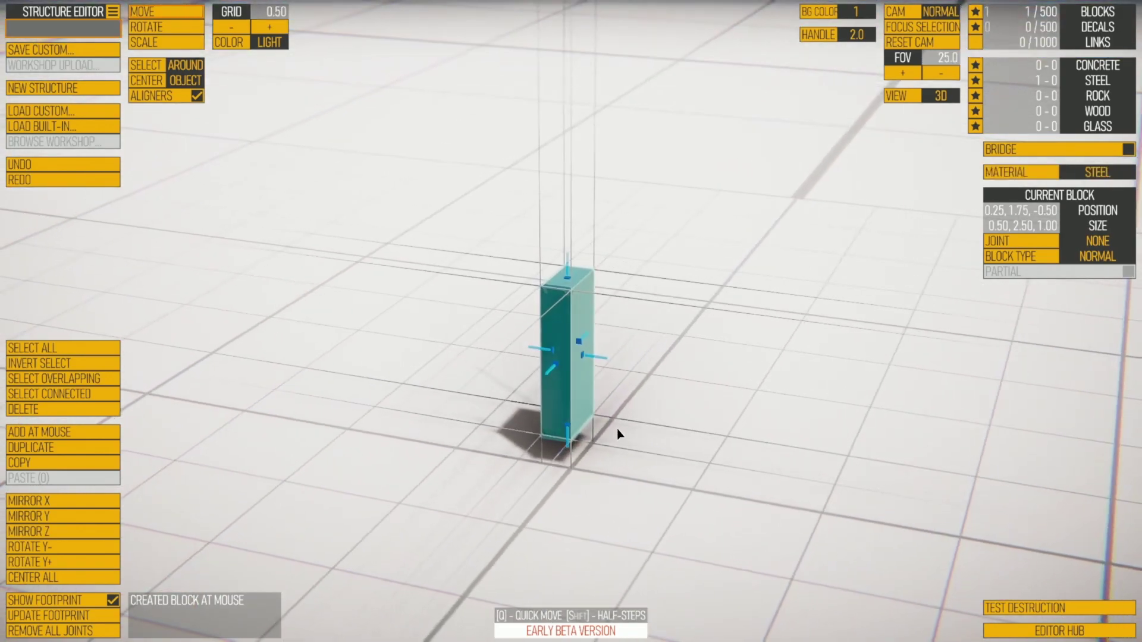
pyautogui.click(920, 454)
pyautogui.moveTo(921, 453); pyautogui.dragTo(742, 455, button='right')
pyautogui.click(615, 359)
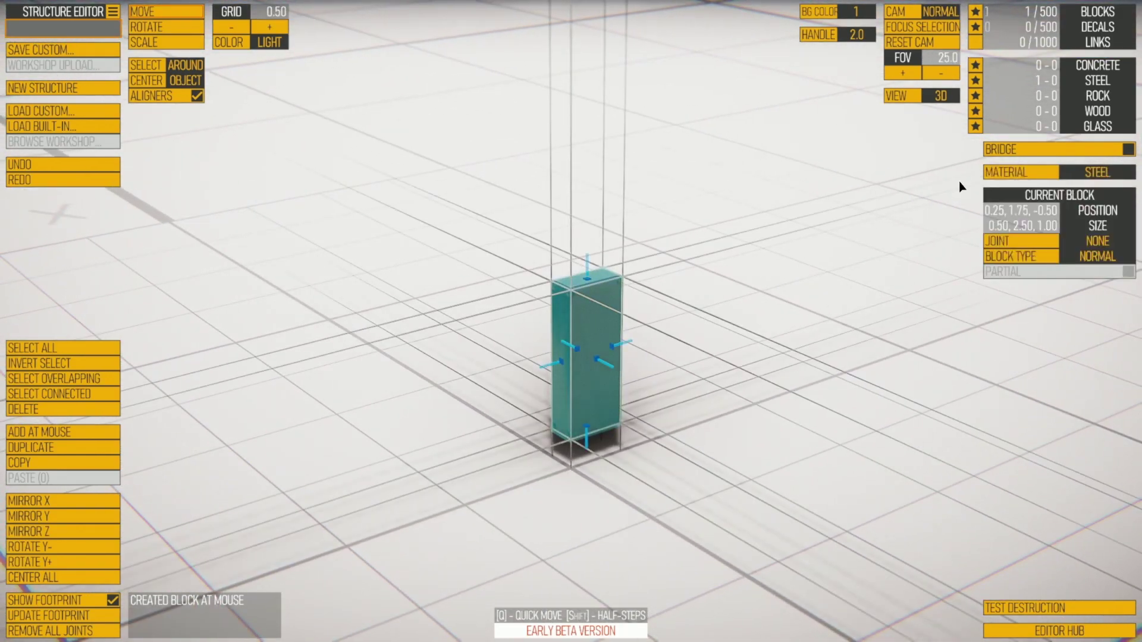
# Cycle the pillar's material through rock and wood to glass, viewing the block with each one.
pyautogui.click(1013, 171)
pyautogui.click(850, 459)
pyautogui.moveTo(851, 459); pyautogui.dragTo(607, 368, button='right')
pyautogui.click(606, 369)
pyautogui.click(1011, 172)
pyautogui.moveTo(740, 339); pyautogui.dragTo(586, 380, button='right')
pyautogui.click(854, 408)
pyautogui.click(586, 381)
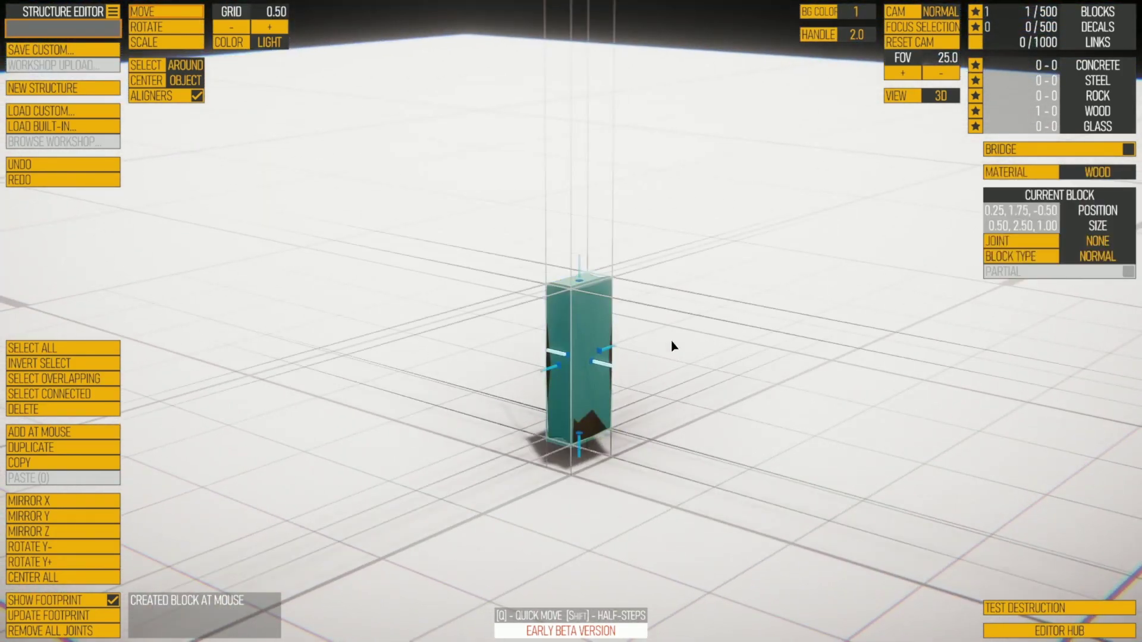
pyautogui.click(1014, 172)
pyautogui.click(696, 418)
pyautogui.moveTo(696, 418); pyautogui.dragTo(832, 491, button='right')
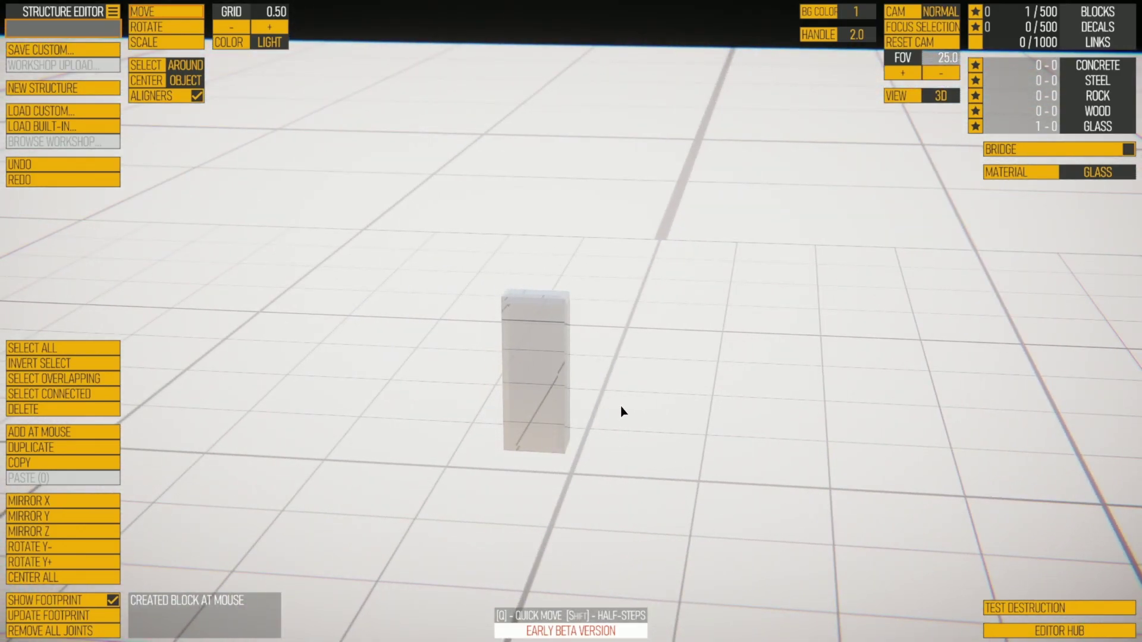
# Thin the glass pillar to a depth of 0.25 and change its material to steel.
pyautogui.moveTo(629, 406); pyautogui.dragTo(538, 443, button='right')
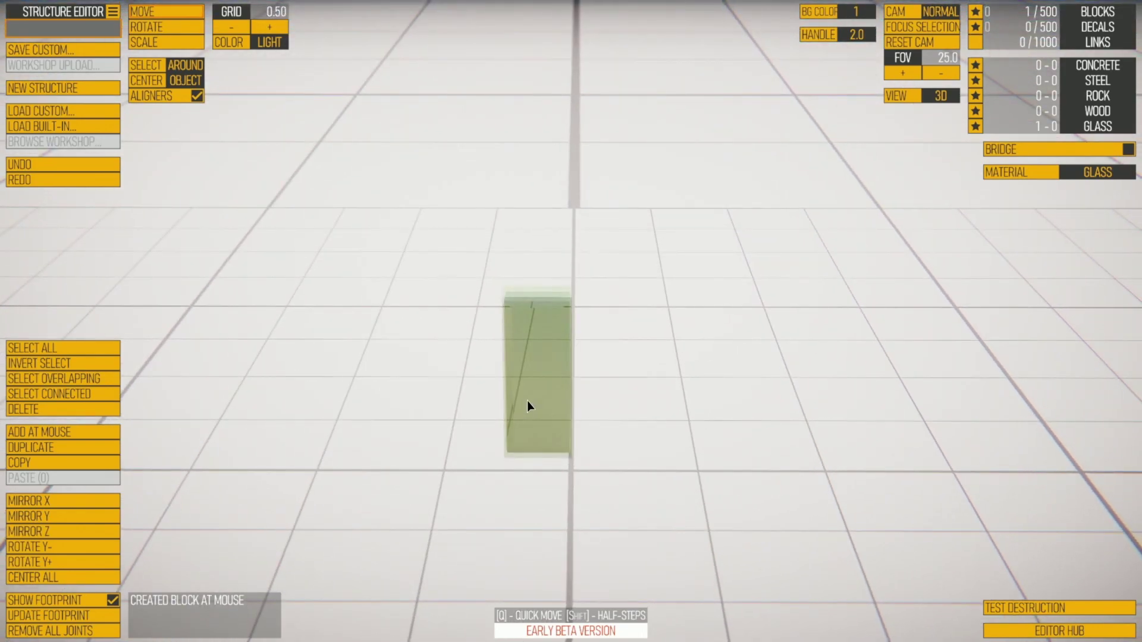
pyautogui.click(540, 391)
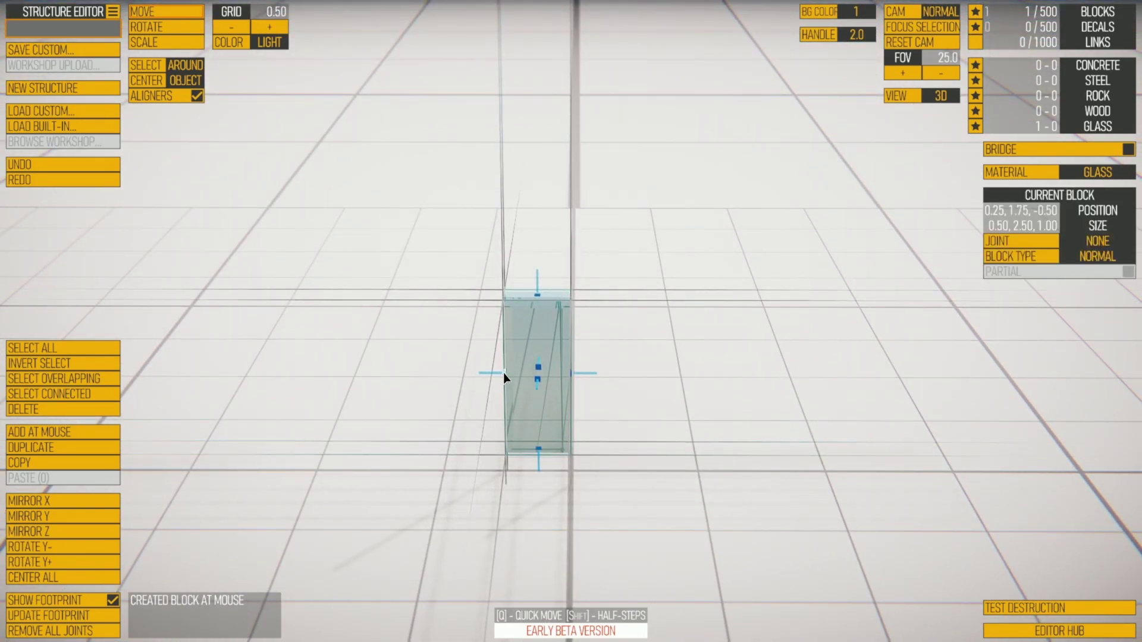
pyautogui.moveTo(504, 373); pyautogui.dragTo(594, 373)
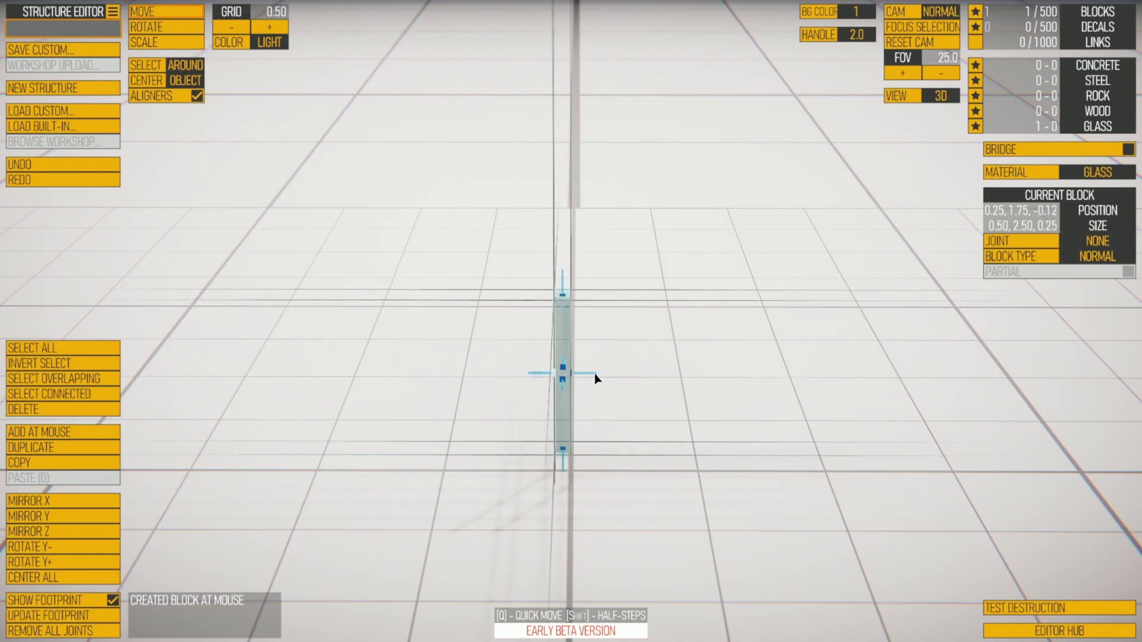
pyautogui.click(1047, 170)
pyautogui.click(1046, 171)
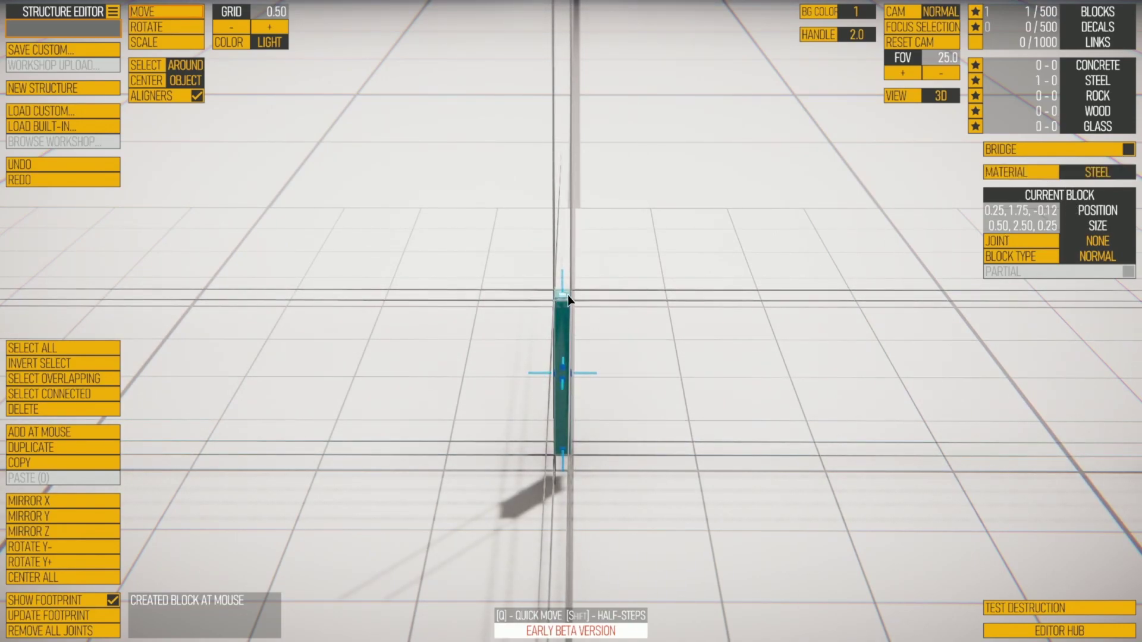
# Set the steel pillar's depth to 0.50 and lower it to a vertical position of 1.25.
pyautogui.moveTo(567, 295)
pyautogui.mouseDown()
pyautogui.moveTo(561, 333)
pyautogui.moveTo(561, 301)
pyautogui.mouseUp()
pyautogui.moveTo(575, 379); pyautogui.dragTo(524, 331, button='right')
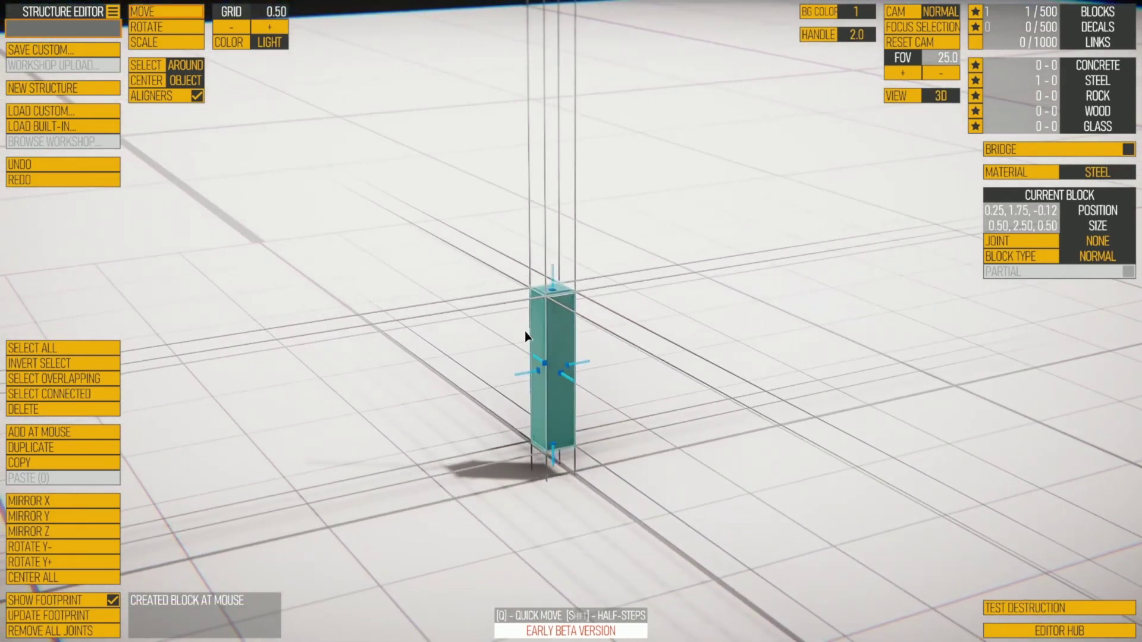
pyautogui.moveTo(554, 274); pyautogui.dragTo(554, 304)
pyautogui.moveTo(610, 466); pyautogui.dragTo(757, 485, button='right')
pyautogui.click(649, 484)
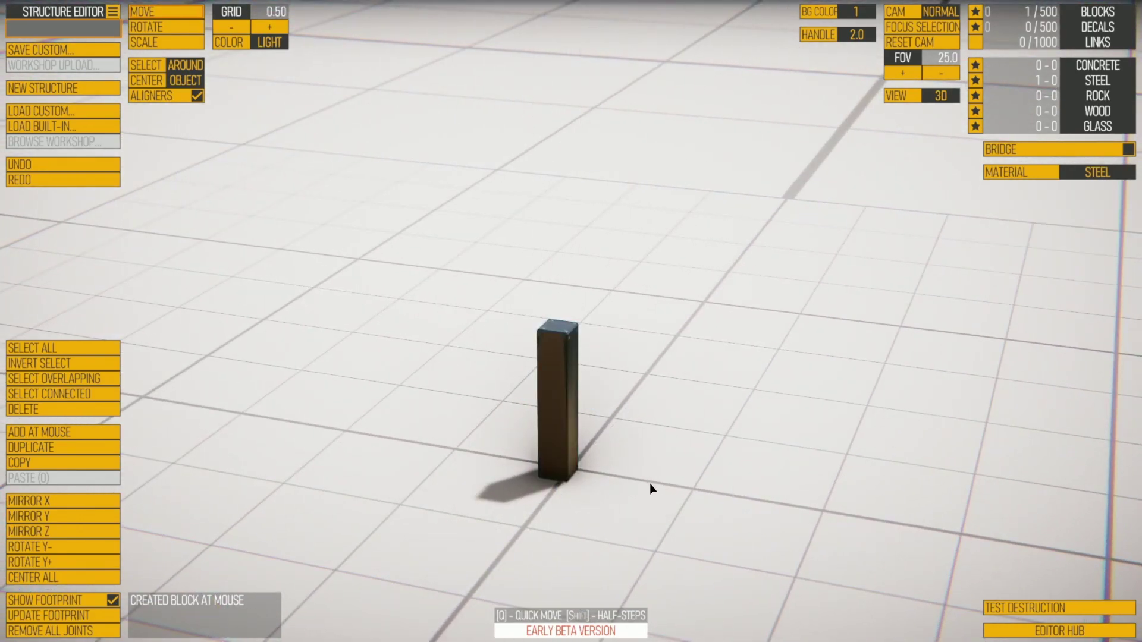
# Add a second steel block at the pillar's foot and size it to a 0.50 × 0.50 × 2.50 beam.
pyautogui.moveTo(650, 484); pyautogui.dragTo(707, 614, button='right')
pyautogui.moveTo(705, 614); pyautogui.dragTo(649, 394, button='middle')
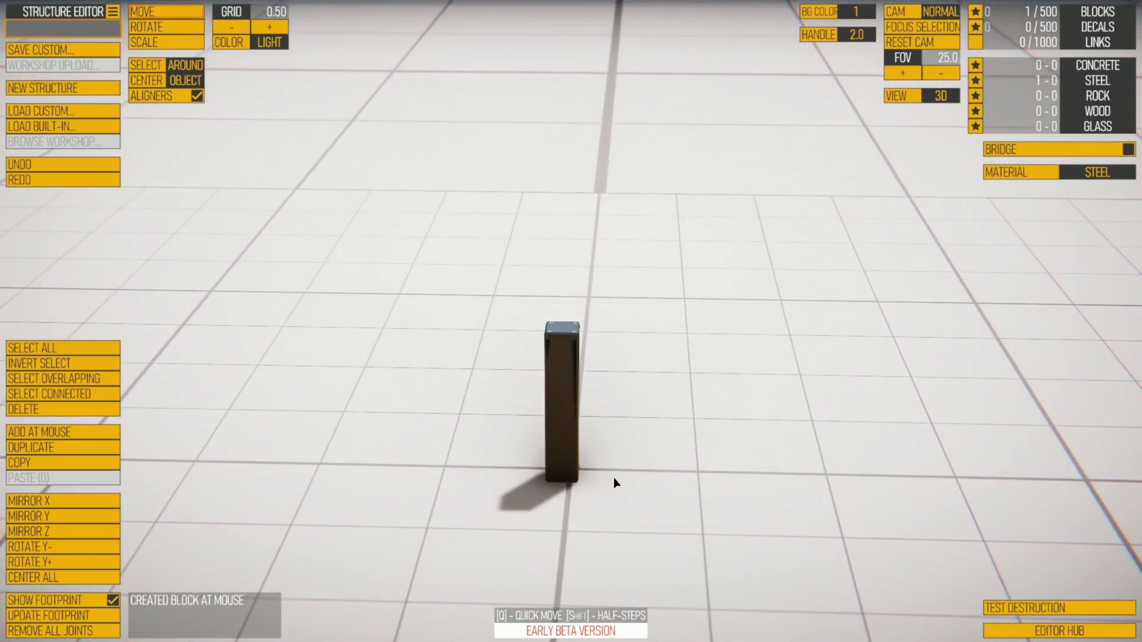
pyautogui.click(573, 478)
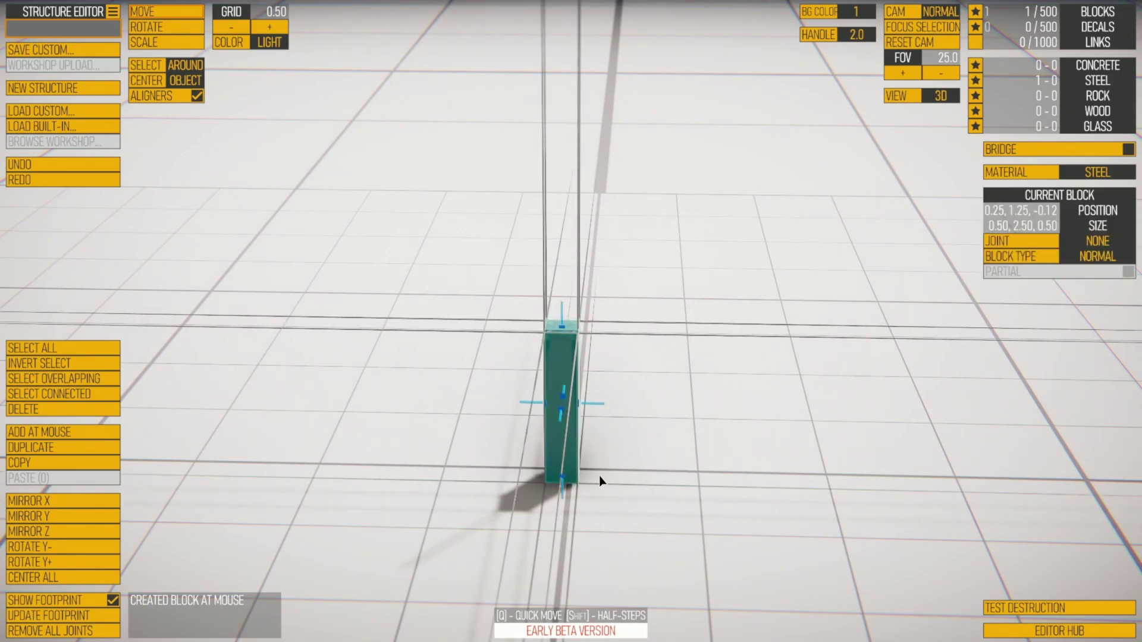
pyautogui.press('a')
pyautogui.moveTo(578, 466); pyautogui.dragTo(498, 463, button='middle')
pyautogui.moveTo(489, 462); pyautogui.dragTo(532, 440)
pyautogui.moveTo(532, 440); pyautogui.dragTo(551, 460, button='middle')
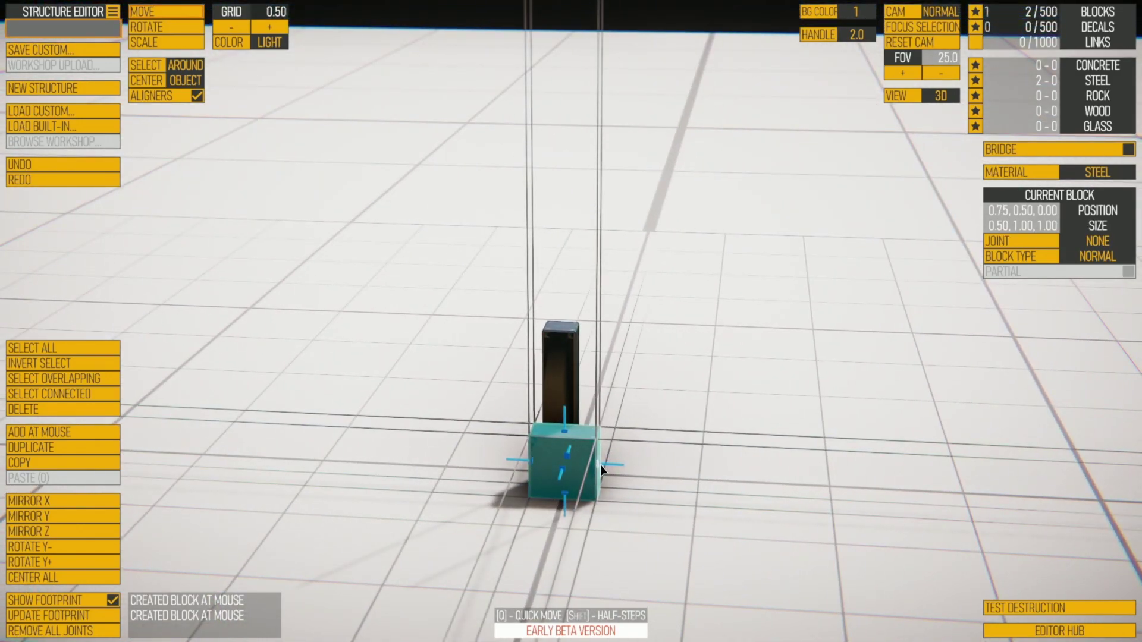
pyautogui.moveTo(601, 465)
pyautogui.mouseDown()
pyautogui.moveTo(647, 466)
pyautogui.moveTo(608, 458)
pyautogui.mouseUp()
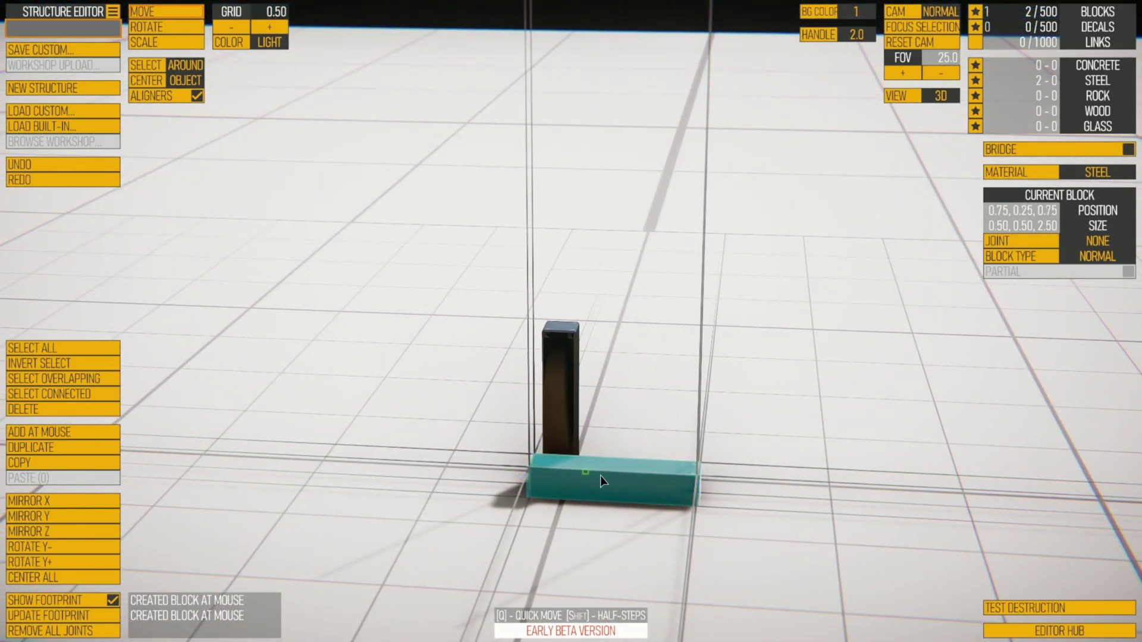
# Shift the horizontal steel beam along its length to position 0.75, 0.25, 1.50.
pyautogui.click(606, 475)
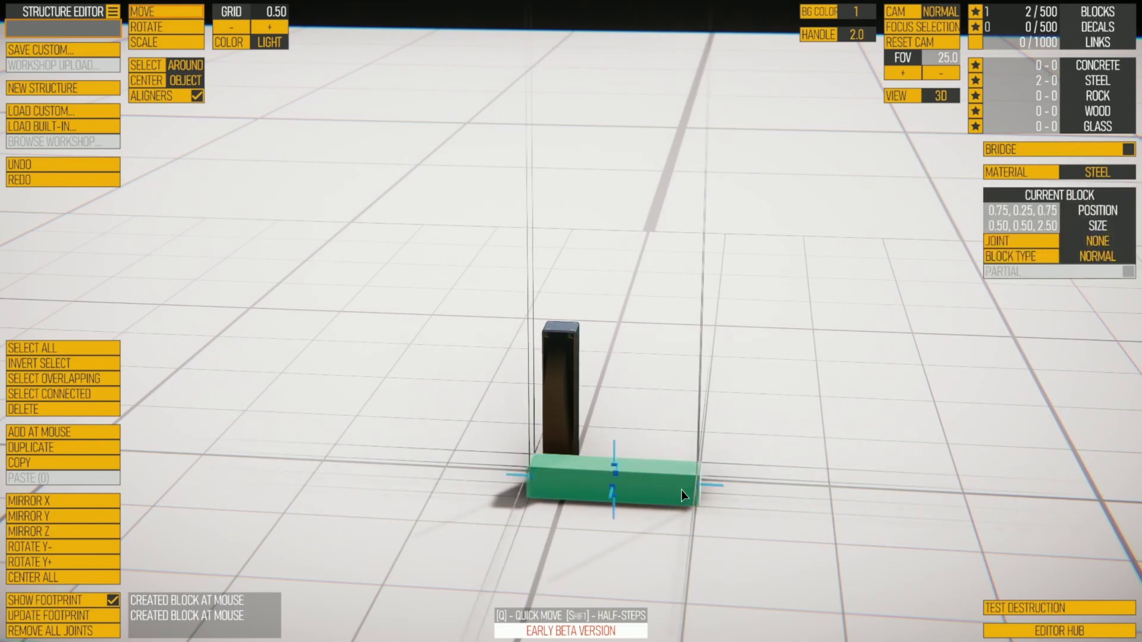
pyautogui.moveTo(681, 490); pyautogui.dragTo(744, 488)
pyautogui.moveTo(744, 489); pyautogui.dragTo(328, 452, button='middle')
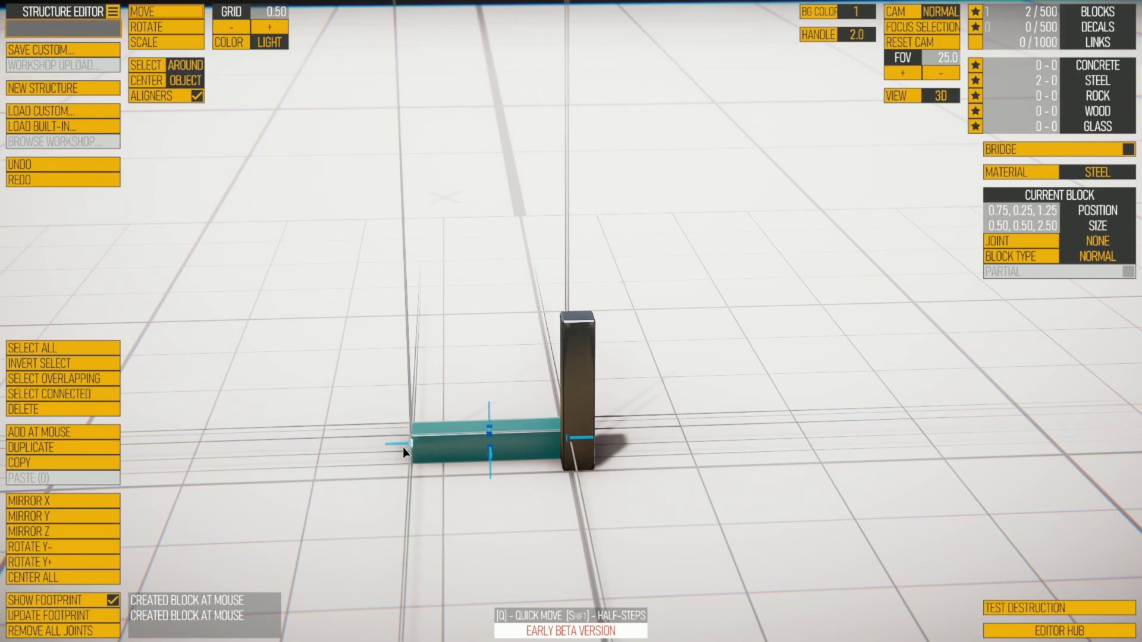
pyautogui.moveTo(403, 447); pyautogui.dragTo(388, 445)
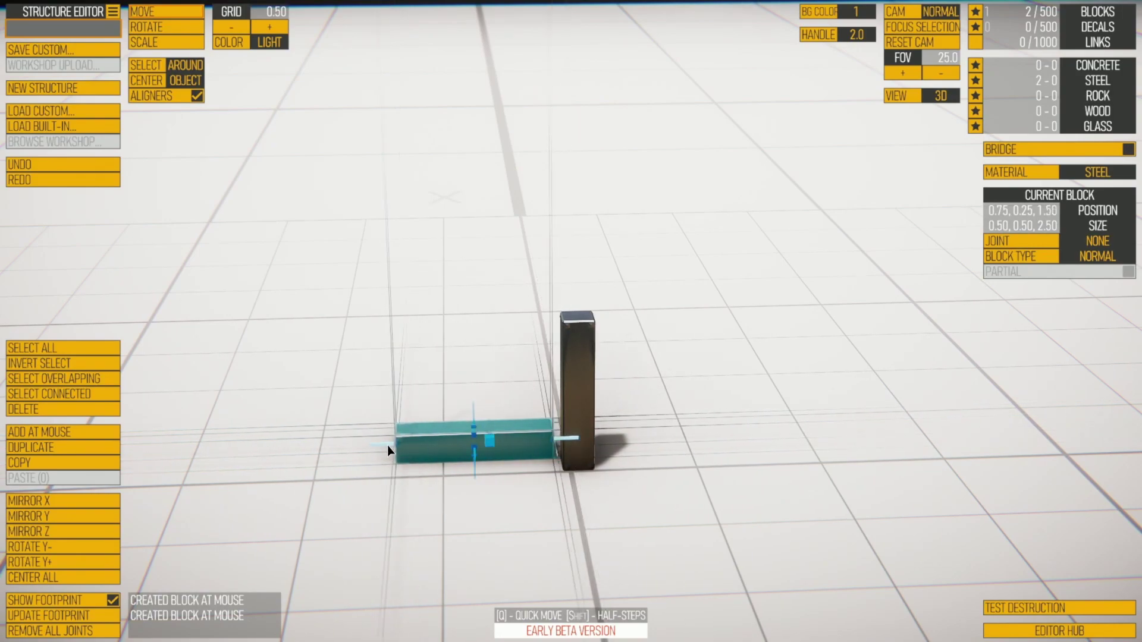
# Move the steel pillar to position 0.25, 1.25, -0.25 using a 0.25 grid, and restore the grid to 0.50.
pyautogui.click(579, 416)
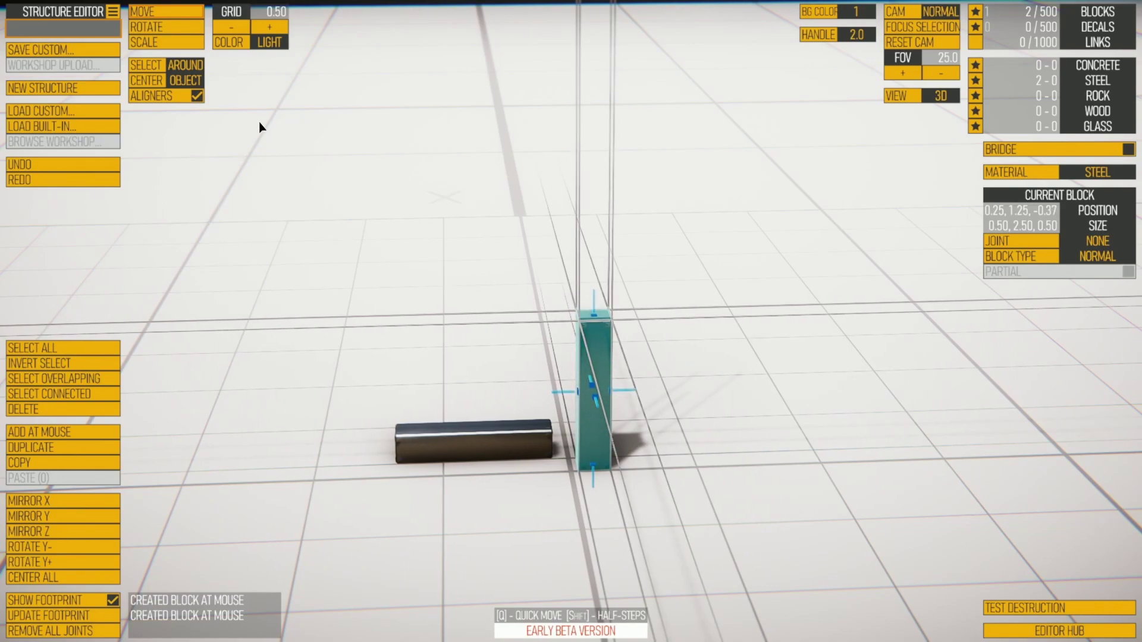
pyautogui.click(234, 29)
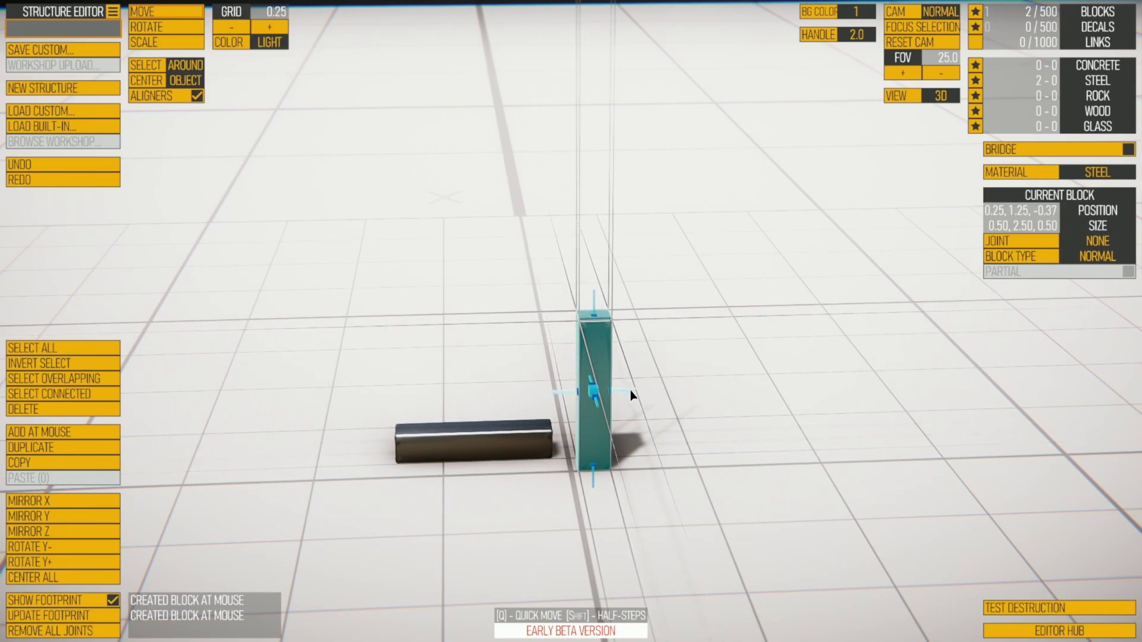
pyautogui.moveTo(630, 390); pyautogui.dragTo(610, 381)
pyautogui.click(272, 27)
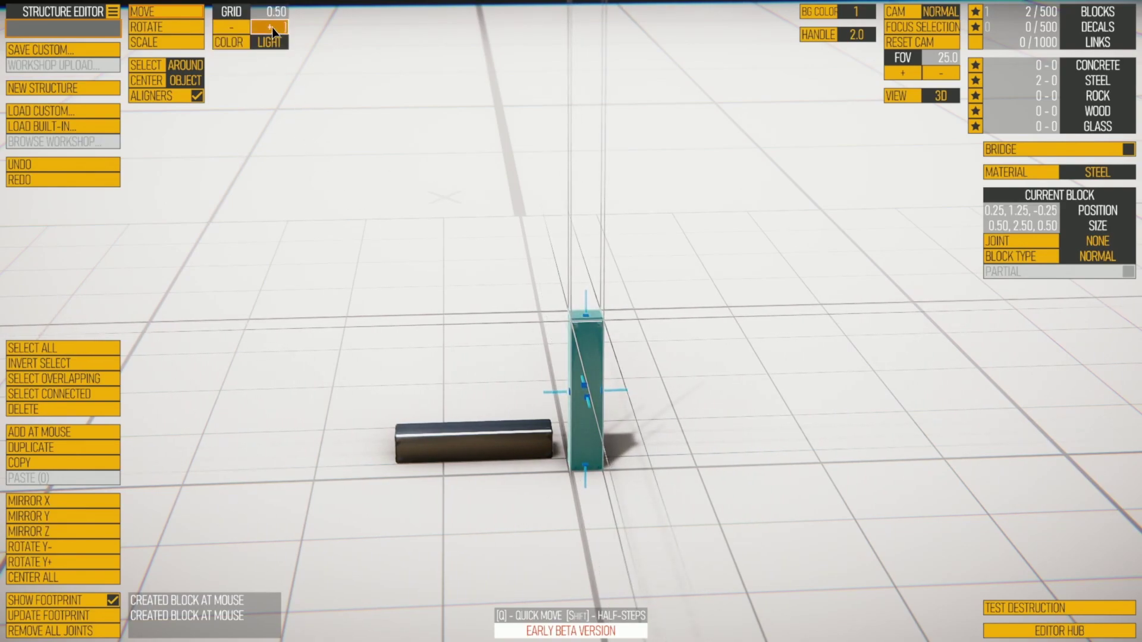
# Move the horizontal steel beam flush against the pillar's foot at position 0.25, 0.25, 1.25 and deselect it.
pyautogui.click(502, 441)
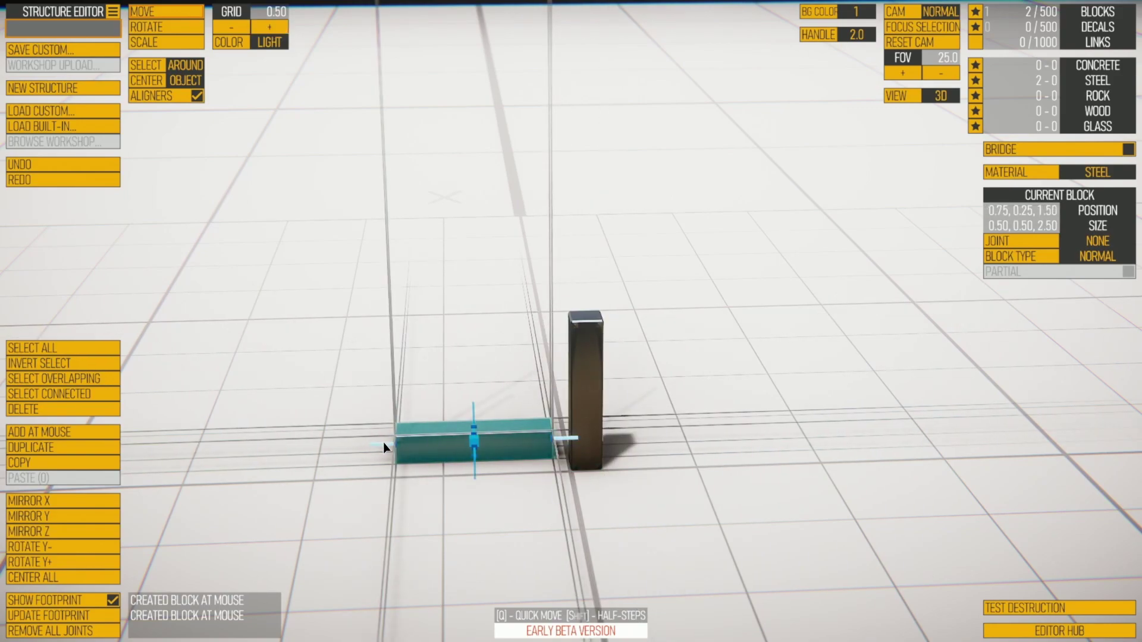
pyautogui.moveTo(383, 443); pyautogui.dragTo(413, 438)
pyautogui.moveTo(601, 595); pyautogui.dragTo(726, 515, button='right')
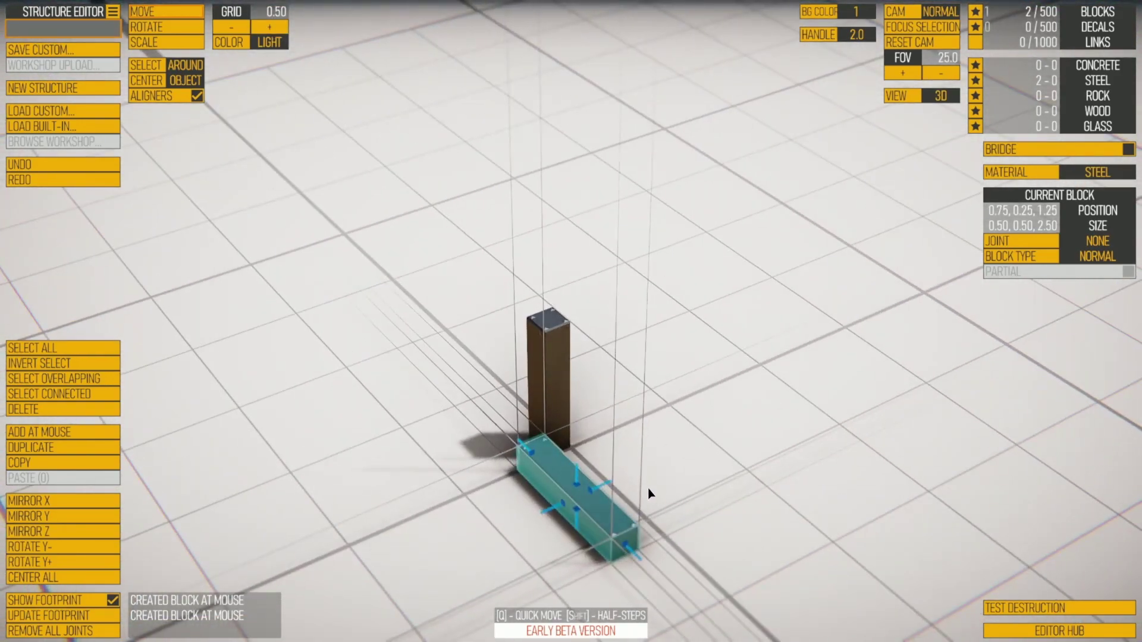
pyautogui.moveTo(604, 483); pyautogui.dragTo(577, 490)
pyautogui.moveTo(577, 490); pyautogui.dragTo(763, 365, button='middle')
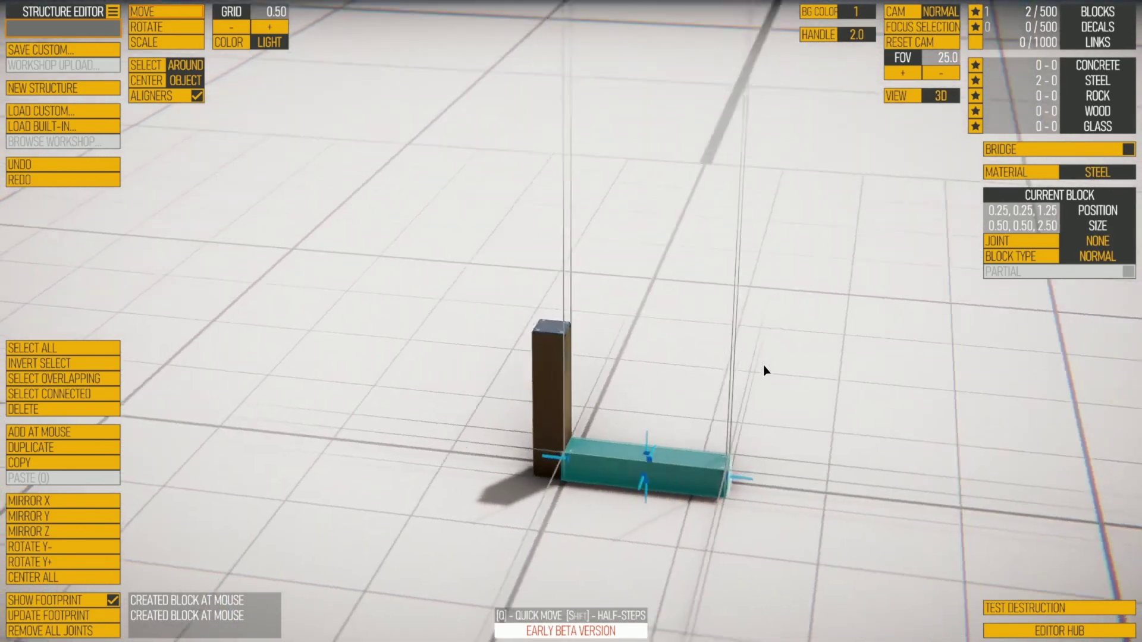
pyautogui.moveTo(762, 365); pyautogui.dragTo(787, 369, button='right')
pyautogui.click(762, 487)
pyautogui.moveTo(751, 490); pyautogui.dragTo(755, 364, button='right')
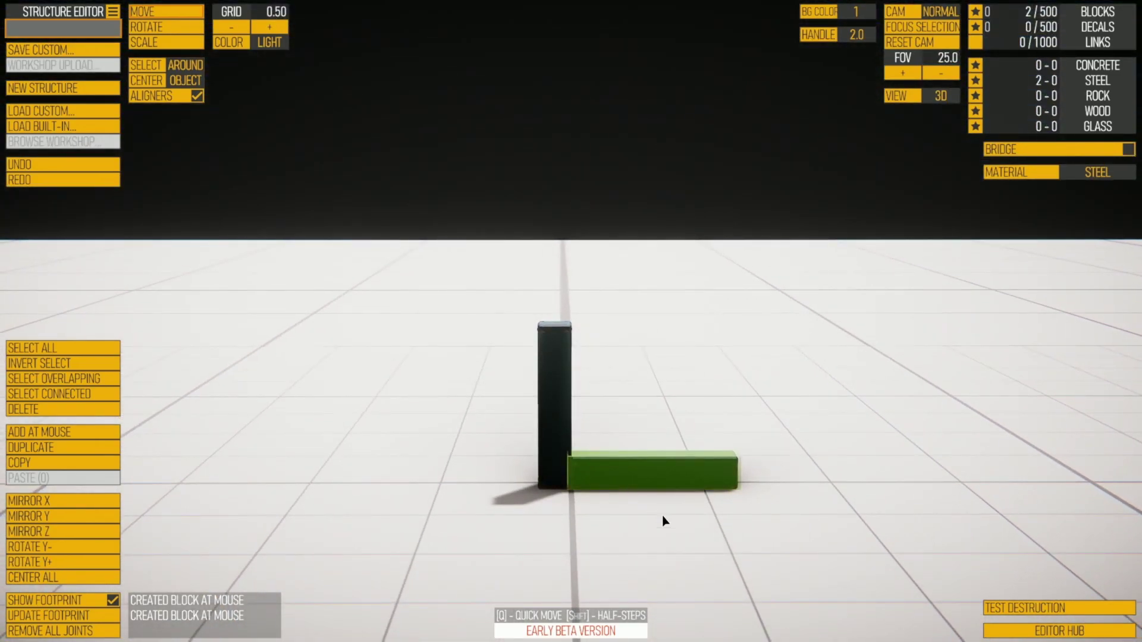
# Add a third block and fit it on top of the beam at 0.25, 1.00, 1.25, sized 0.50 × 1.00 × 2.50.
pyautogui.moveTo(662, 516); pyautogui.dragTo(396, 543, button='middle')
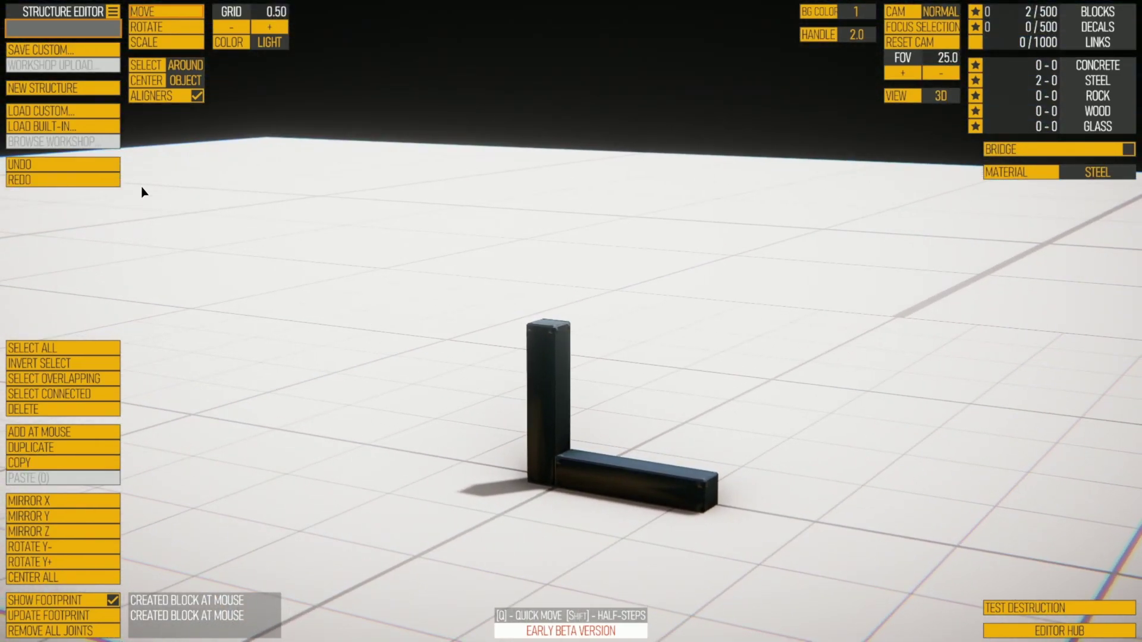
pyautogui.press('space')
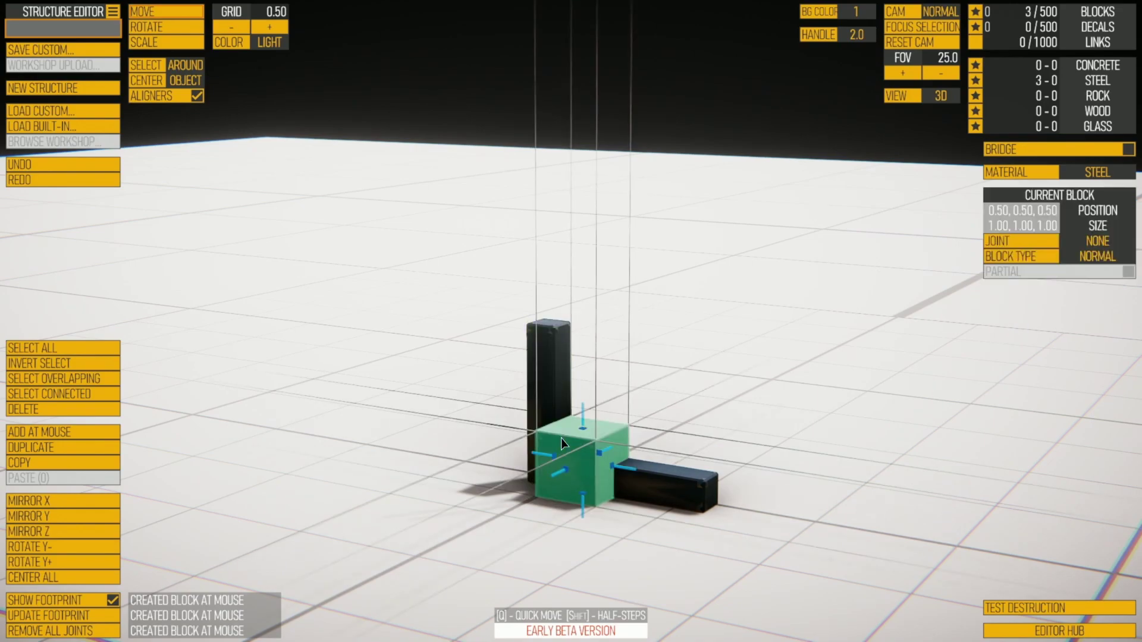
pyautogui.moveTo(564, 474); pyautogui.dragTo(586, 469)
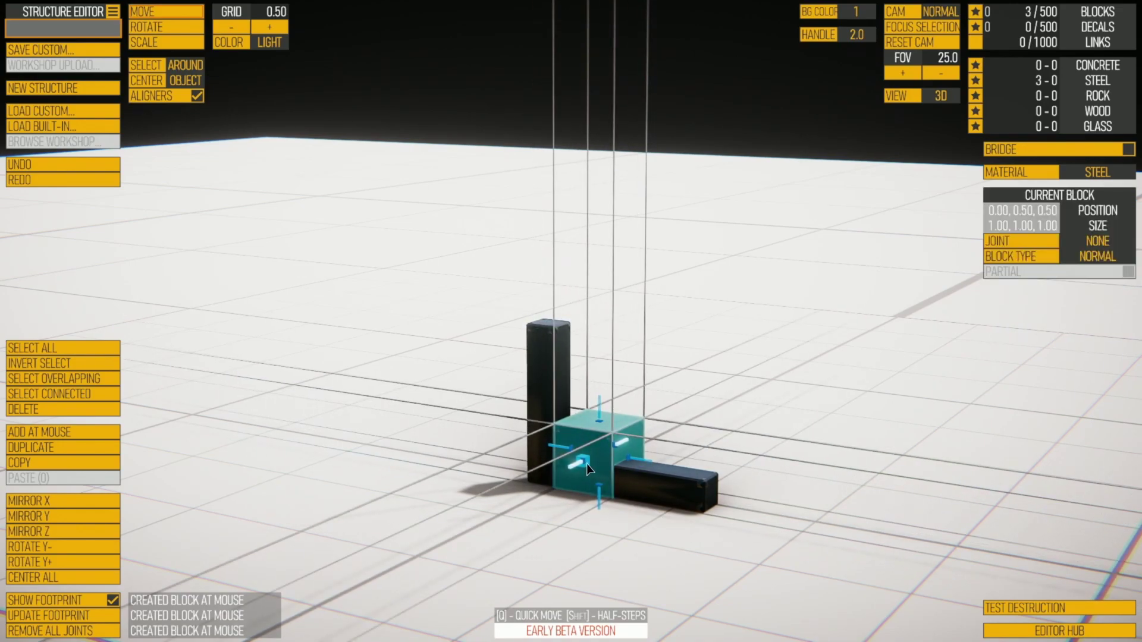
pyautogui.moveTo(599, 410); pyautogui.dragTo(596, 382)
pyautogui.moveTo(608, 402); pyautogui.dragTo(446, 470, button='right')
pyautogui.moveTo(591, 431); pyautogui.dragTo(557, 429)
pyautogui.moveTo(571, 443); pyautogui.dragTo(637, 434, button='right')
pyautogui.moveTo(622, 432); pyautogui.dragTo(688, 470)
pyautogui.moveTo(688, 470); pyautogui.dragTo(1022, 189, button='right')
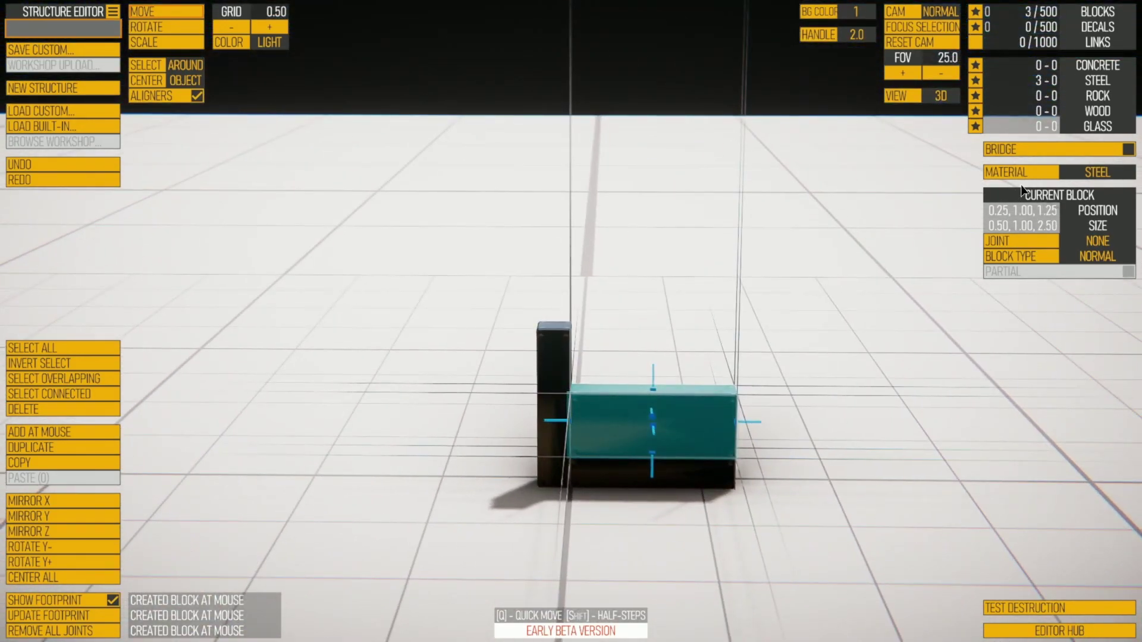
# Change the material of the block resting on the beam to glass.
pyautogui.click(721, 395)
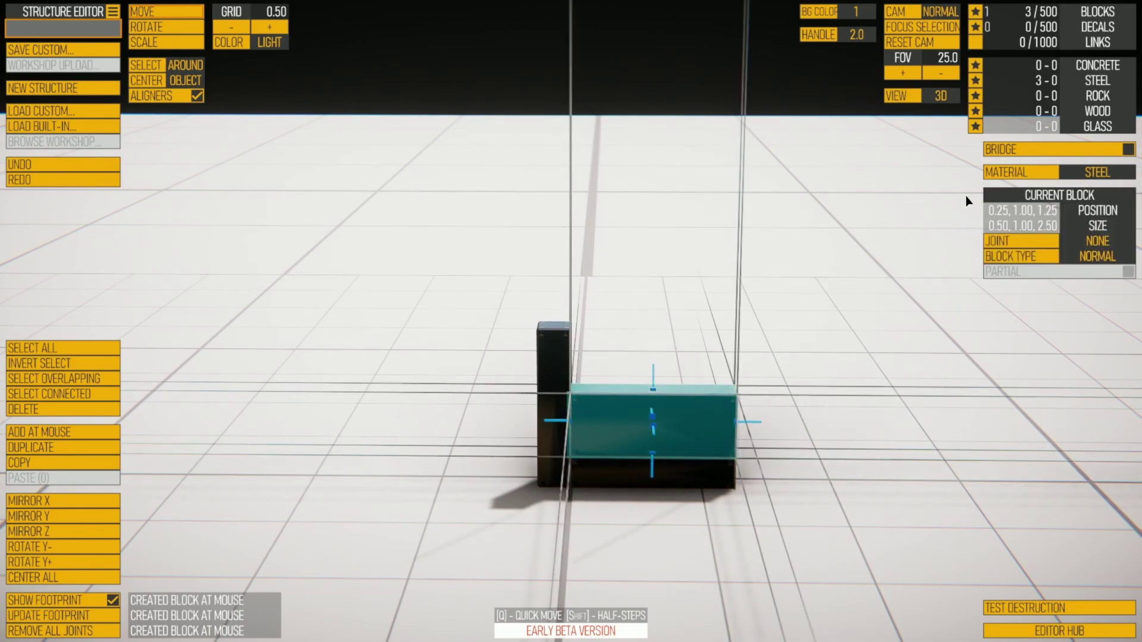
pyautogui.click(1017, 173)
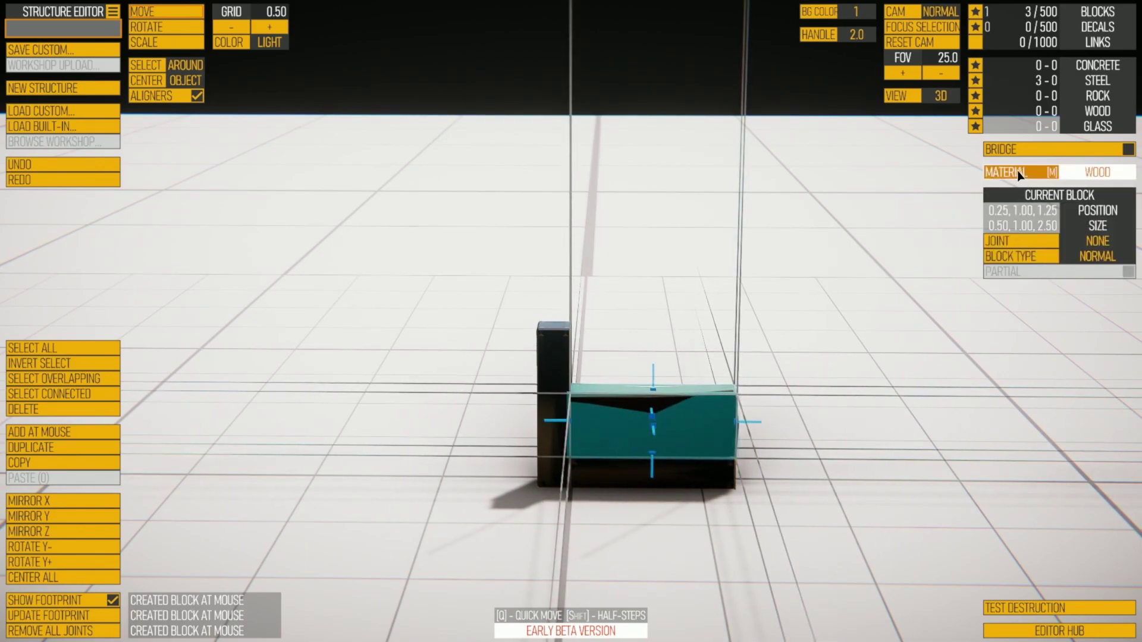
pyautogui.click(1019, 174)
pyautogui.moveTo(813, 403); pyautogui.dragTo(750, 433, button='right')
# Copy and paste the steel pillar and move the copy to the beam's other end at position 0.25, 1.25, 2.75.
pyautogui.click(558, 359)
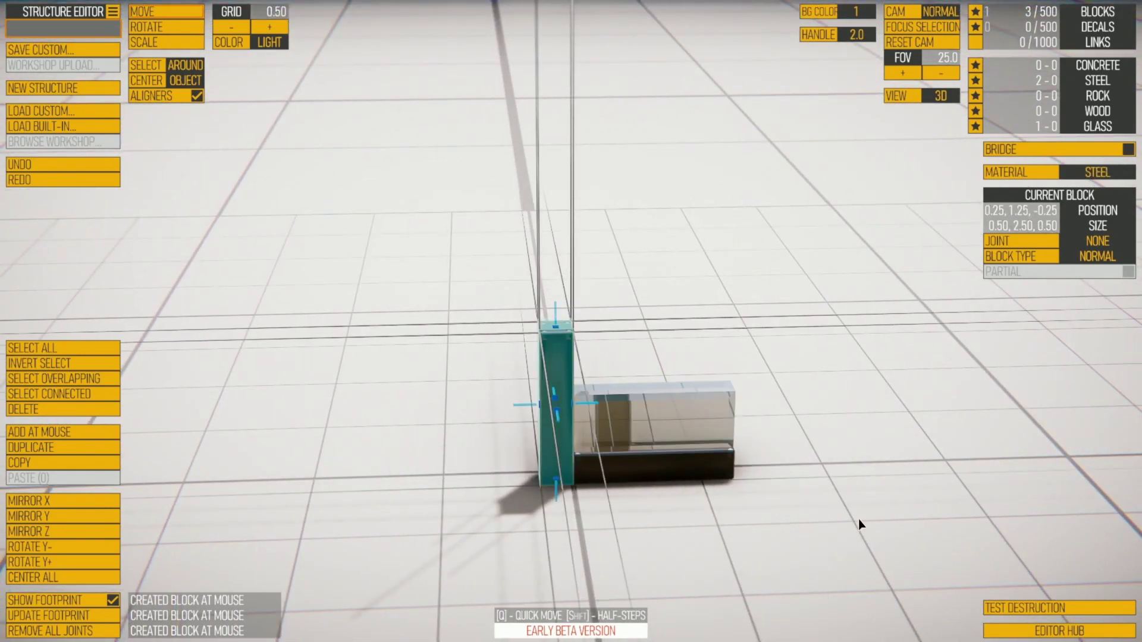
pyautogui.moveTo(859, 519); pyautogui.dragTo(690, 524, button='right')
pyautogui.moveTo(858, 499); pyautogui.dragTo(849, 499, button='right')
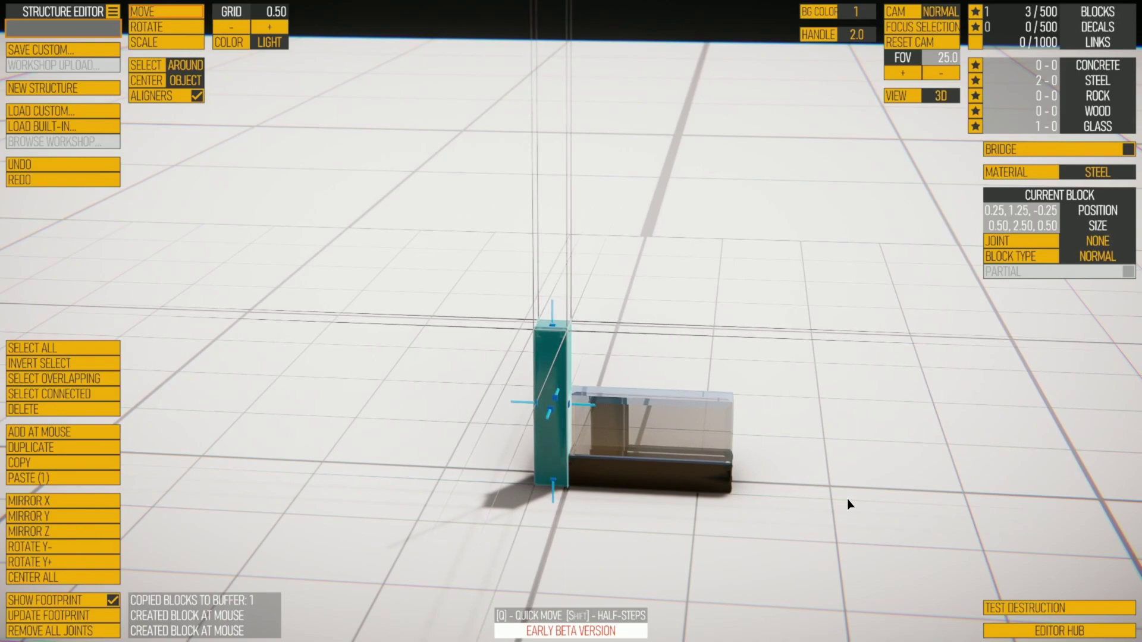
pyautogui.hotkey('ctrl', 'v')
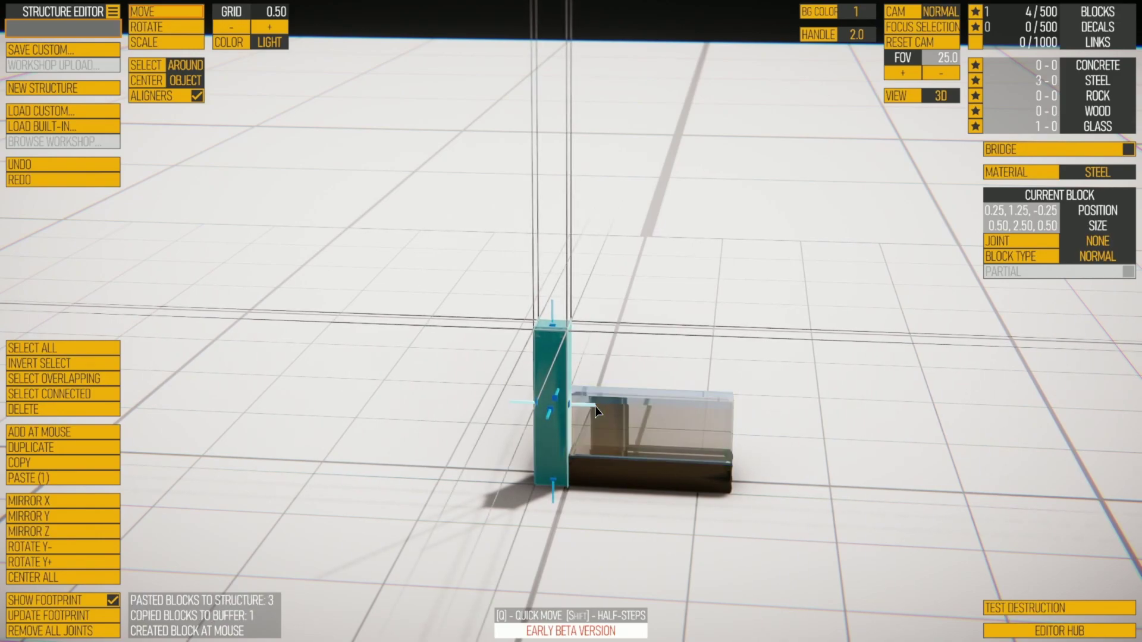
pyautogui.moveTo(609, 408); pyautogui.dragTo(798, 433)
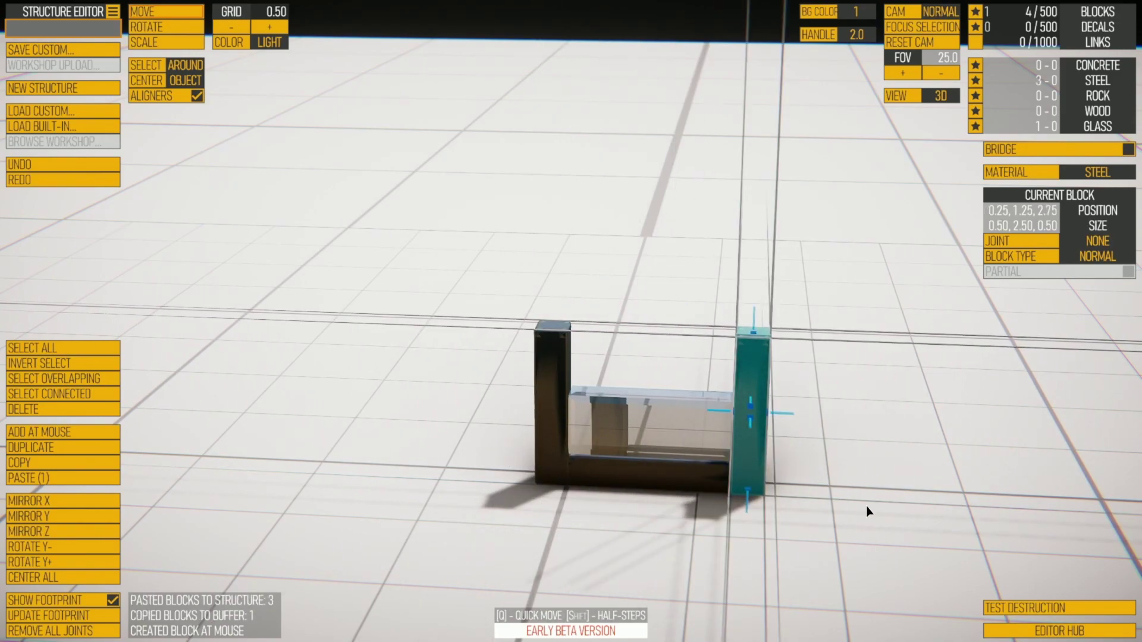
# Copy and paste the bottom beam, then raise and fit the copy above the glass at 0.25, 2.00, 1.25, sized 0.50 × 1.00 × 2.50.
pyautogui.click(689, 515)
pyautogui.moveTo(689, 515); pyautogui.dragTo(742, 484, button='right')
pyautogui.click(711, 480)
pyautogui.moveTo(756, 526); pyautogui.dragTo(711, 525, button='right')
pyautogui.hotkey('ctrl', 'c')
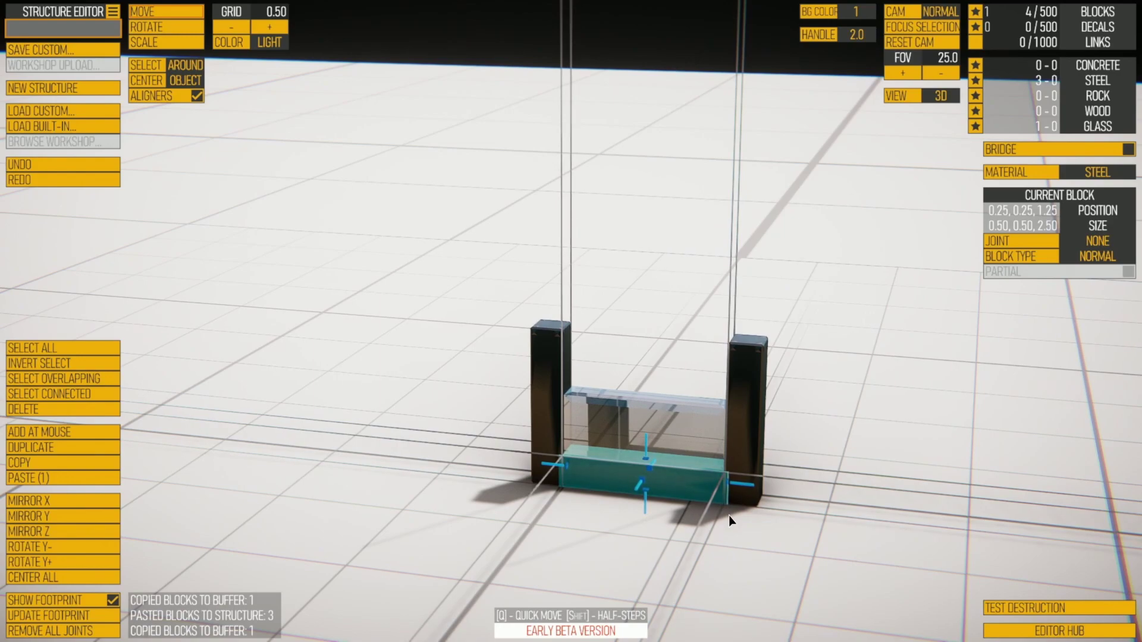
pyautogui.hotkey('ctrl', 'v')
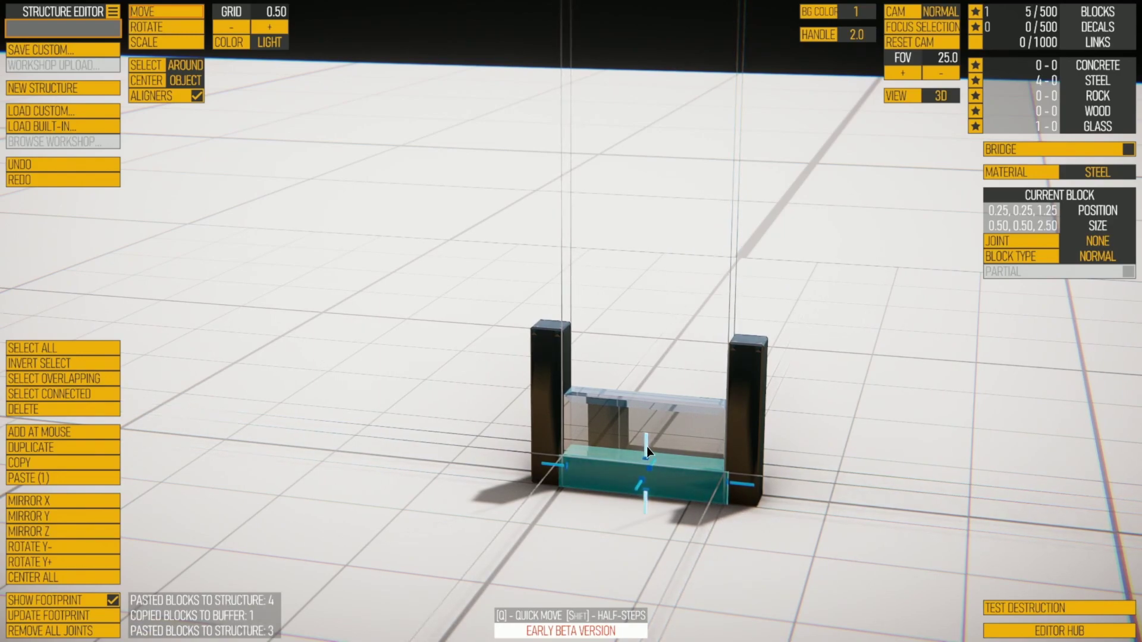
pyautogui.moveTo(647, 447); pyautogui.dragTo(649, 332)
pyautogui.click(817, 457)
pyautogui.moveTo(818, 457); pyautogui.dragTo(358, 430, button='right')
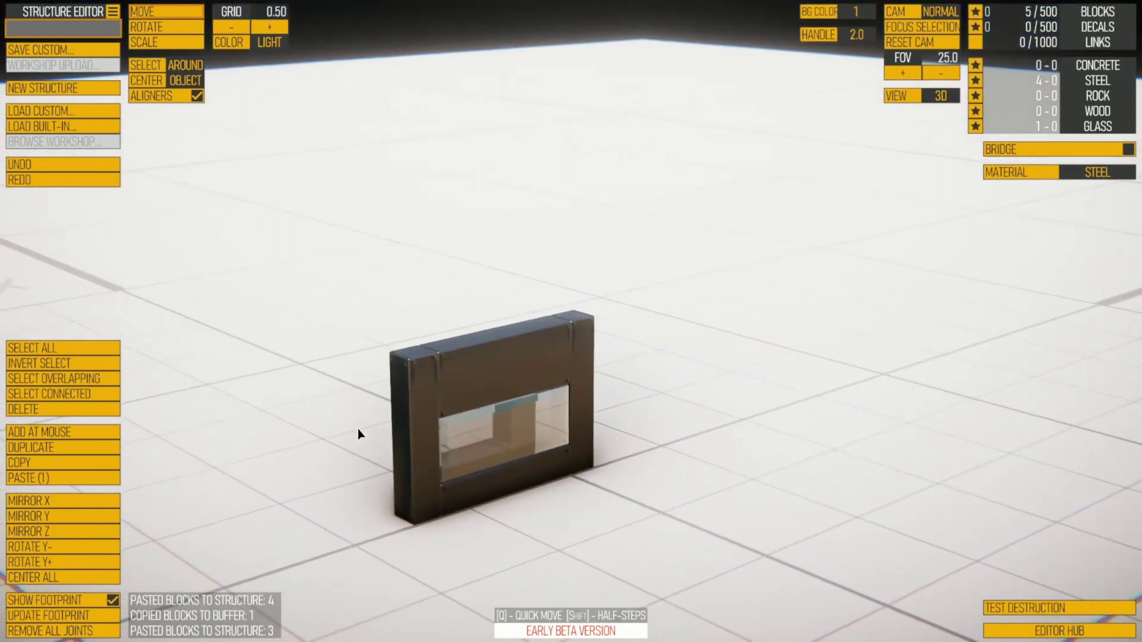
pyautogui.moveTo(624, 526); pyautogui.dragTo(832, 470, button='right')
# Change the material of the wall's upper panel and bottom beam to concrete and deselect them.
pyautogui.click(690, 377)
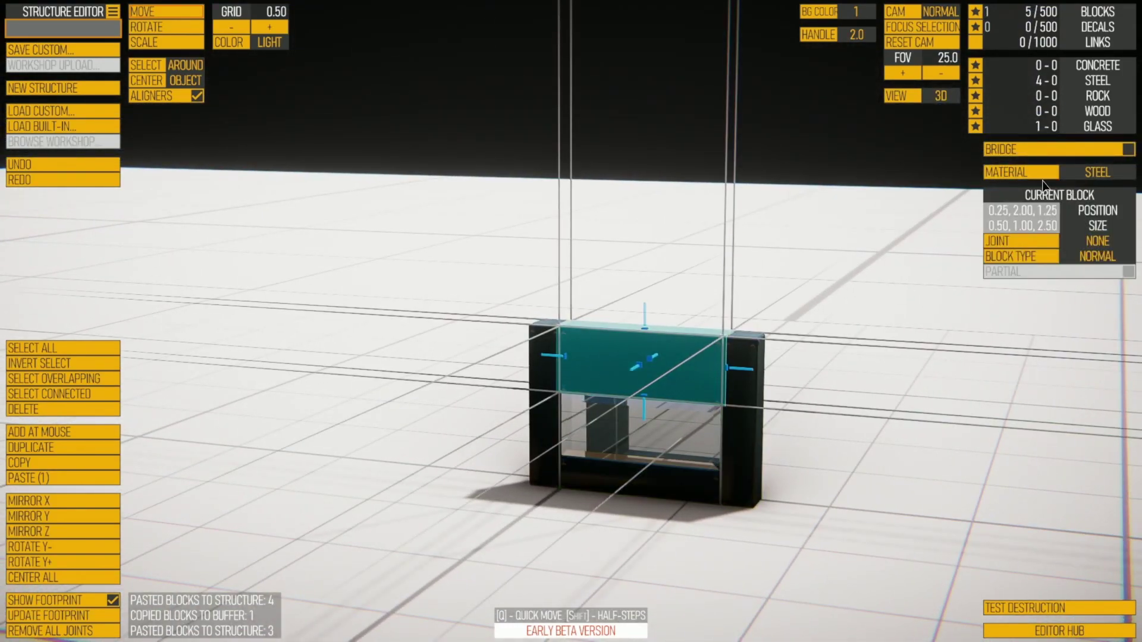
pyautogui.click(1023, 172)
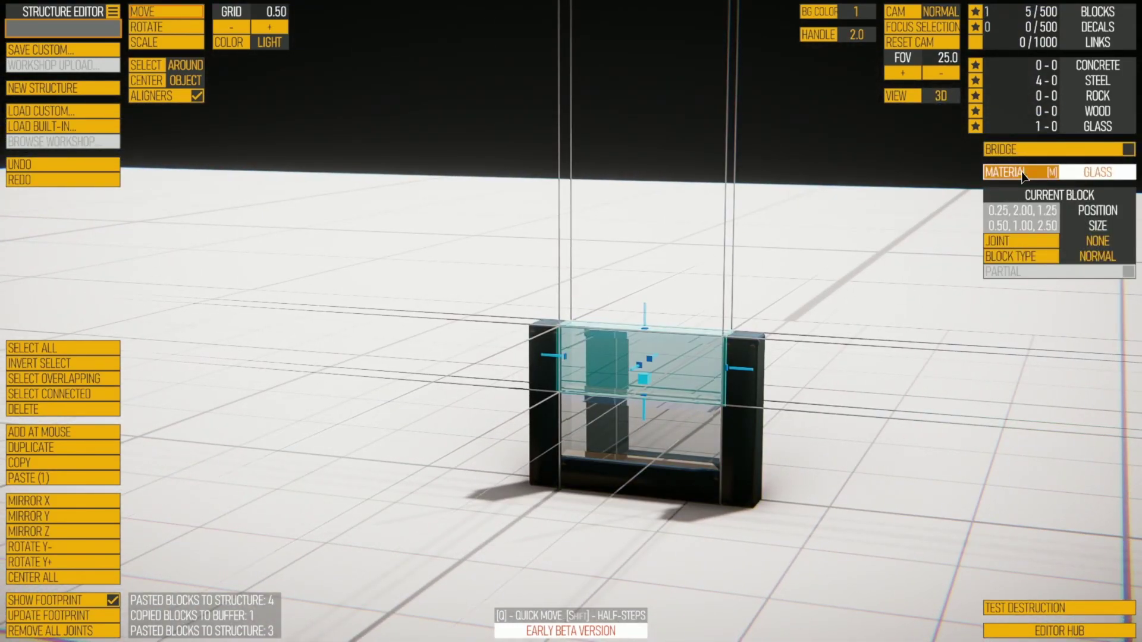
pyautogui.click(670, 476)
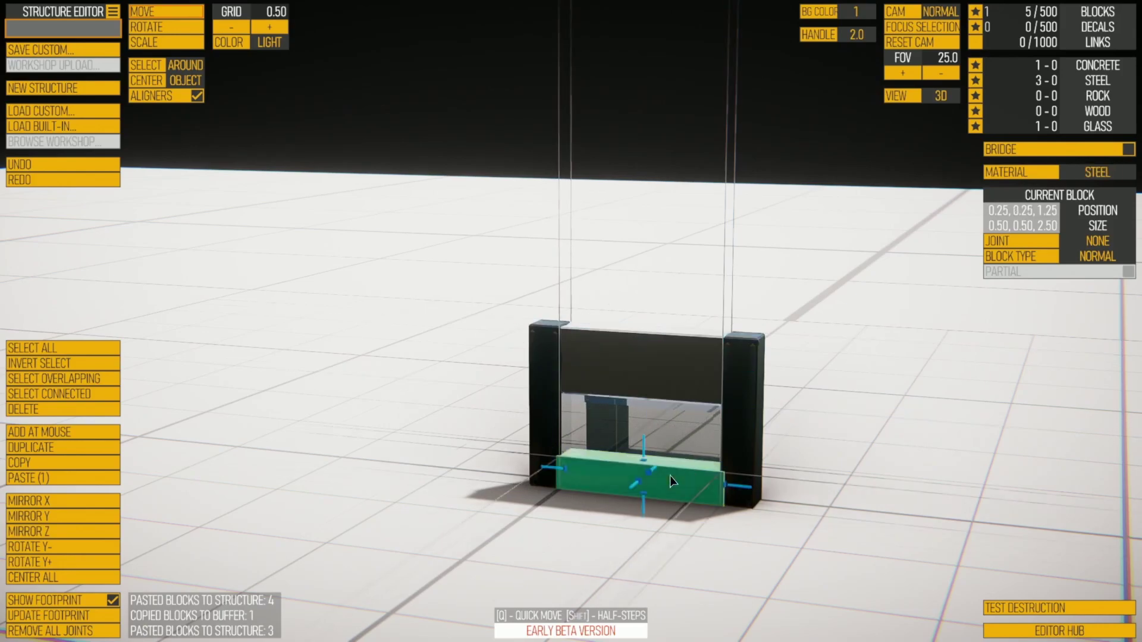
pyautogui.click(1013, 173)
pyautogui.click(1012, 173)
pyautogui.click(1013, 173)
pyautogui.click(1012, 173)
pyautogui.moveTo(839, 321); pyautogui.dragTo(528, 329, button='right')
pyautogui.click(652, 522)
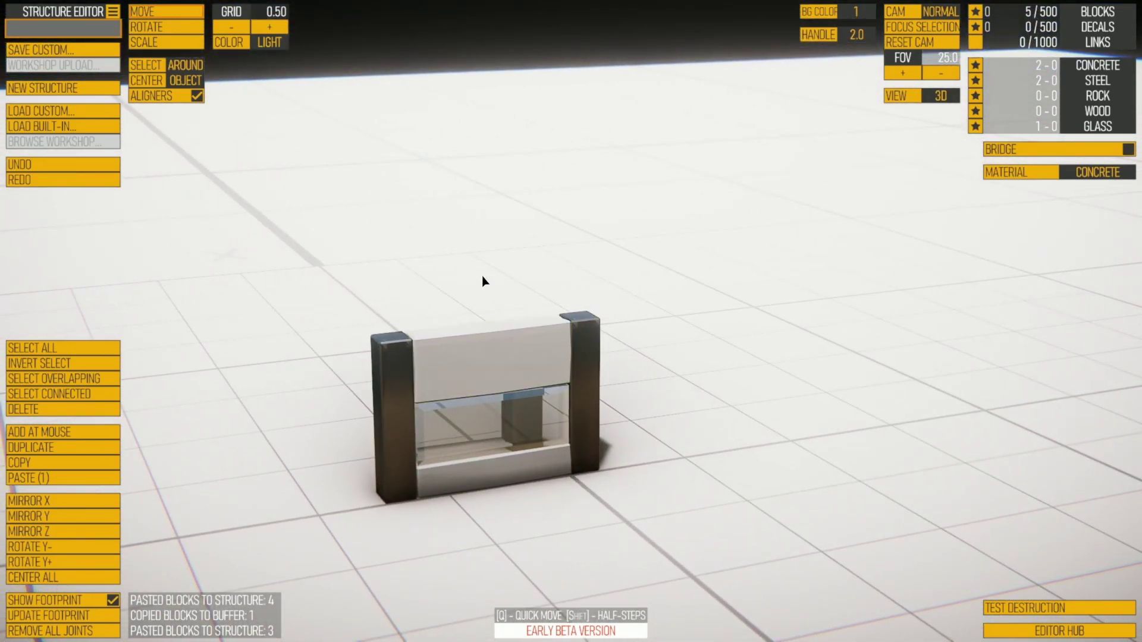
# Select the wall's four blocks without the pillar at 2.75, copy and paste them, and rotate the copy once with Rotate Y-.
pyautogui.moveTo(435, 384); pyautogui.dragTo(725, 534)
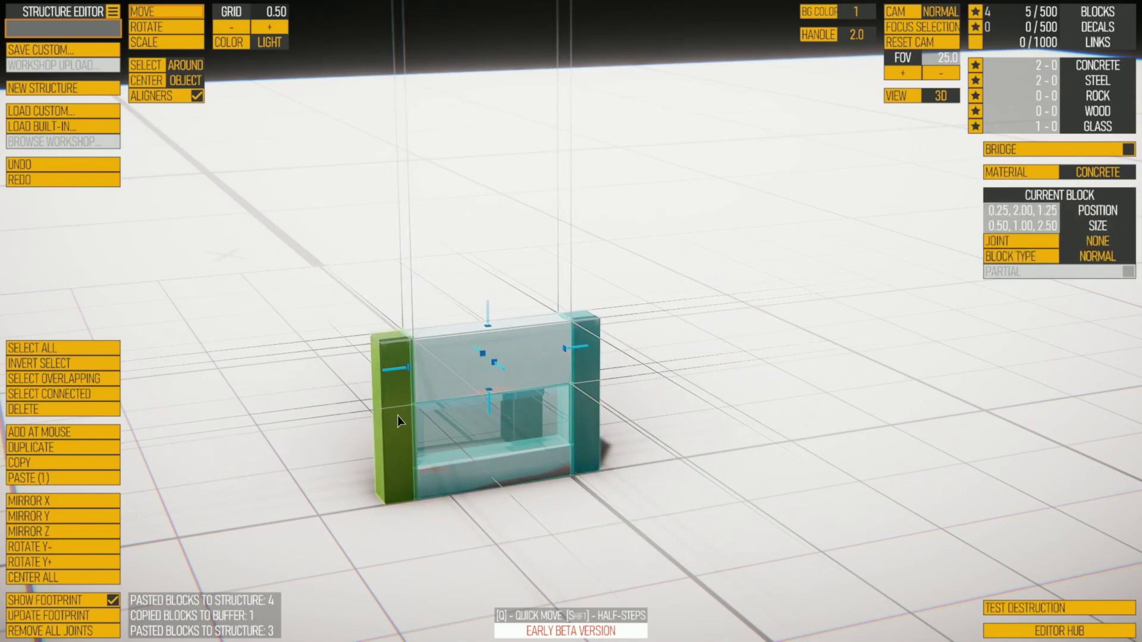
pyautogui.hotkey('ctrl', 'c')
pyautogui.hotkey('ctrl', 'v')
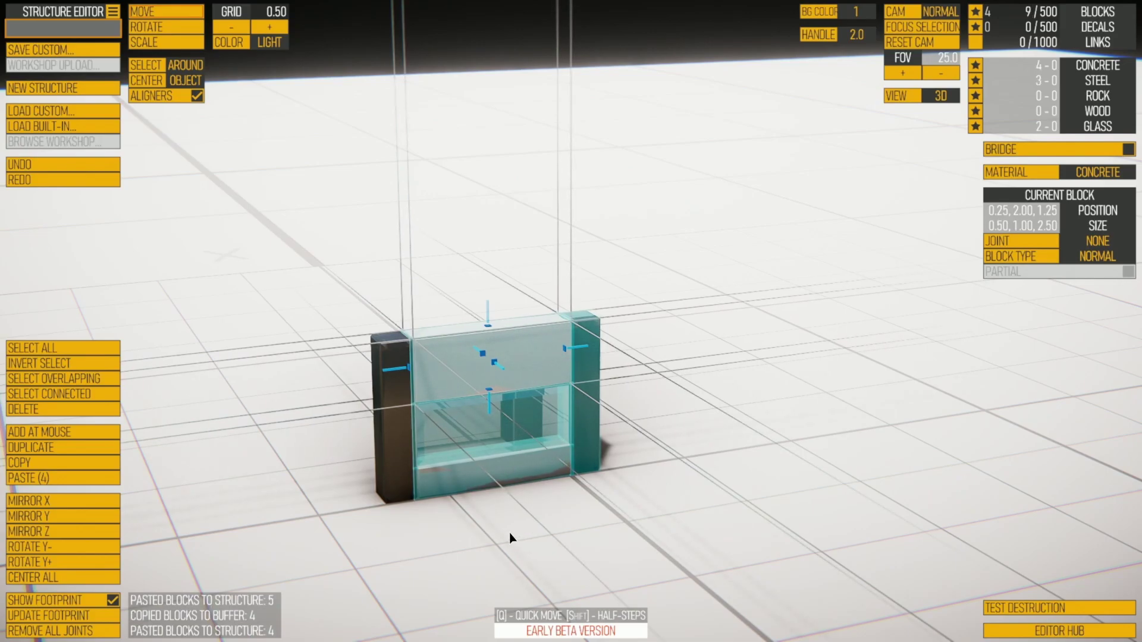
pyautogui.moveTo(509, 535); pyautogui.dragTo(673, 539, button='right')
pyautogui.moveTo(673, 539); pyautogui.dragTo(449, 556, button='middle')
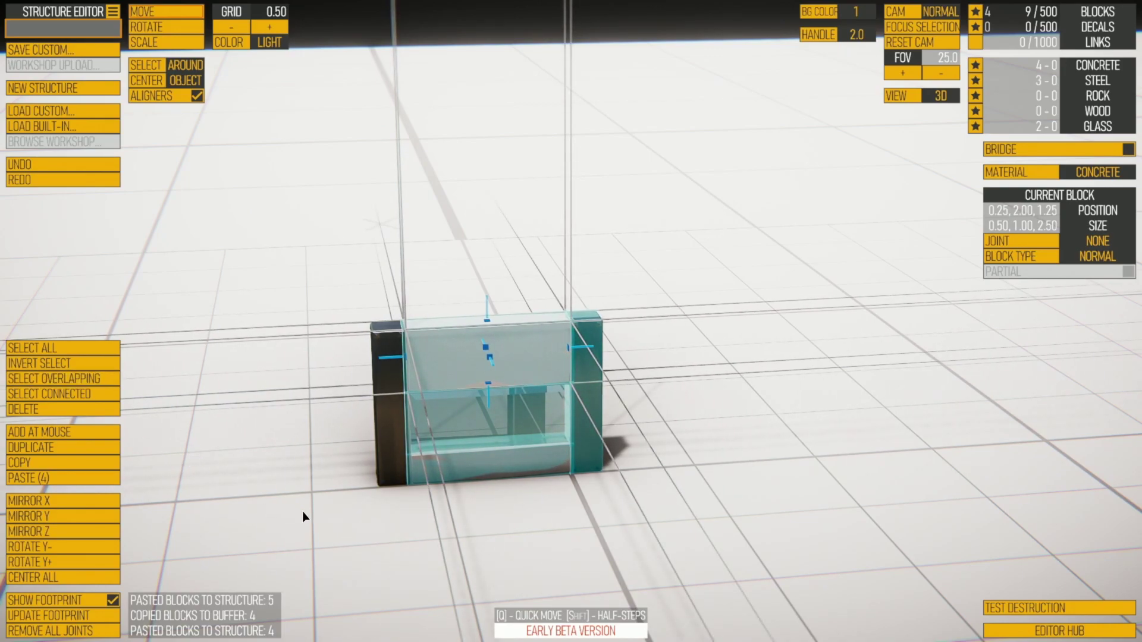
pyautogui.click(75, 549)
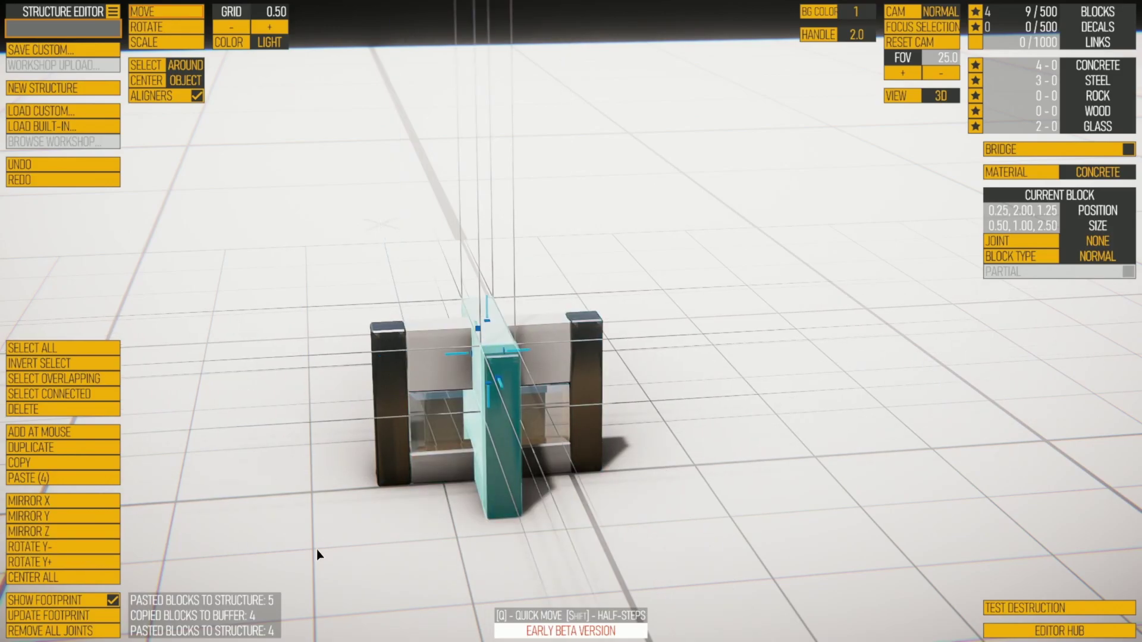
# Move the rotated wall copy so it forms a corner with the first wall, its upper panel at -1.25, 2.00, -0.25, and deselect it.
pyautogui.moveTo(317, 549); pyautogui.dragTo(578, 502, button='middle')
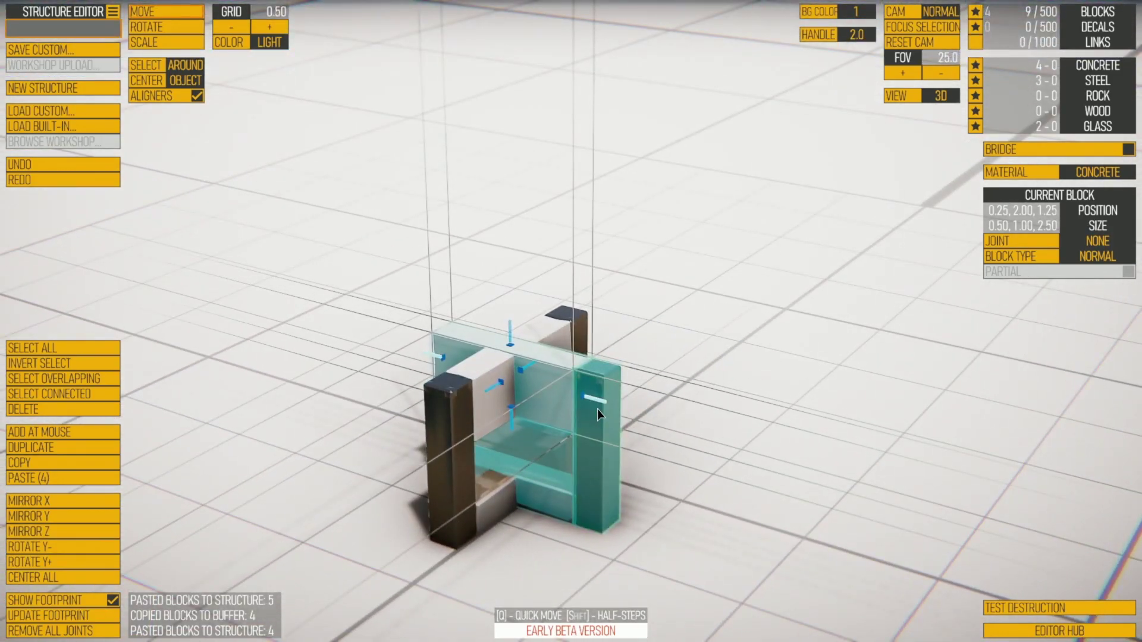
pyautogui.moveTo(598, 409); pyautogui.dragTo(710, 445)
pyautogui.moveTo(710, 445); pyautogui.dragTo(483, 437, button='middle')
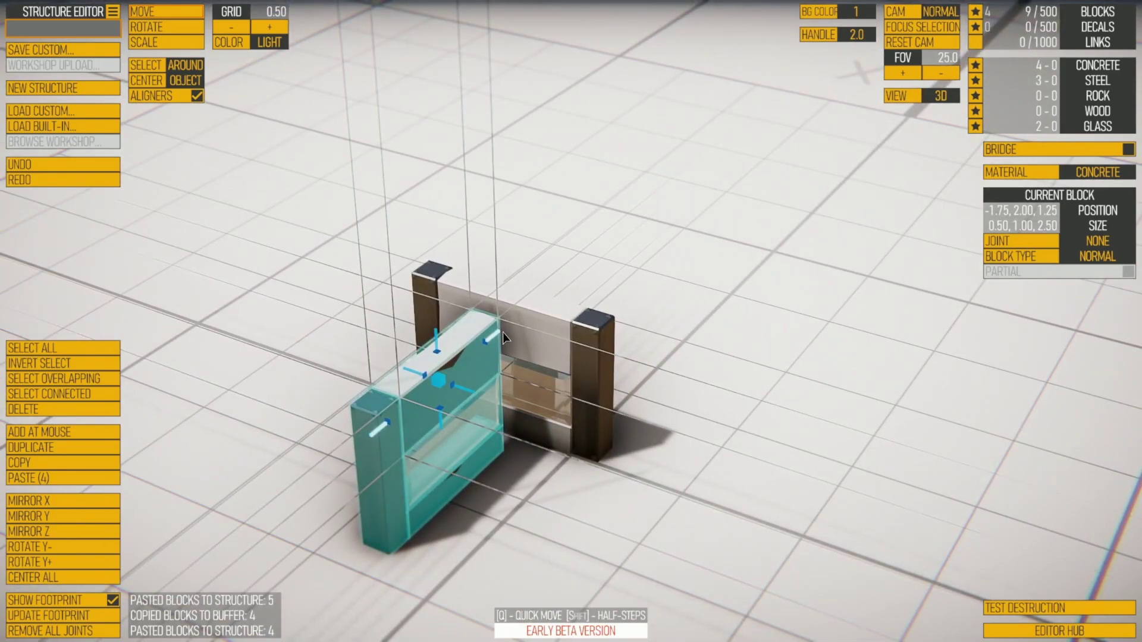
pyautogui.moveTo(502, 333); pyautogui.dragTo(513, 329)
pyautogui.moveTo(485, 372); pyautogui.dragTo(572, 398)
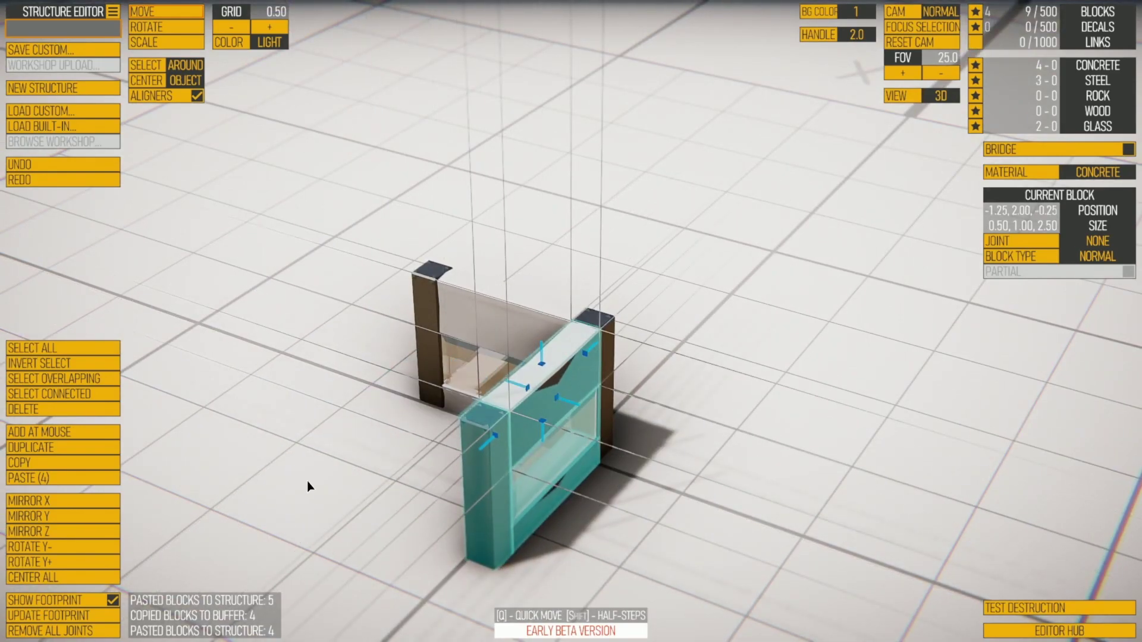
pyautogui.moveTo(308, 482); pyautogui.dragTo(604, 495, button='middle')
pyautogui.click(576, 555)
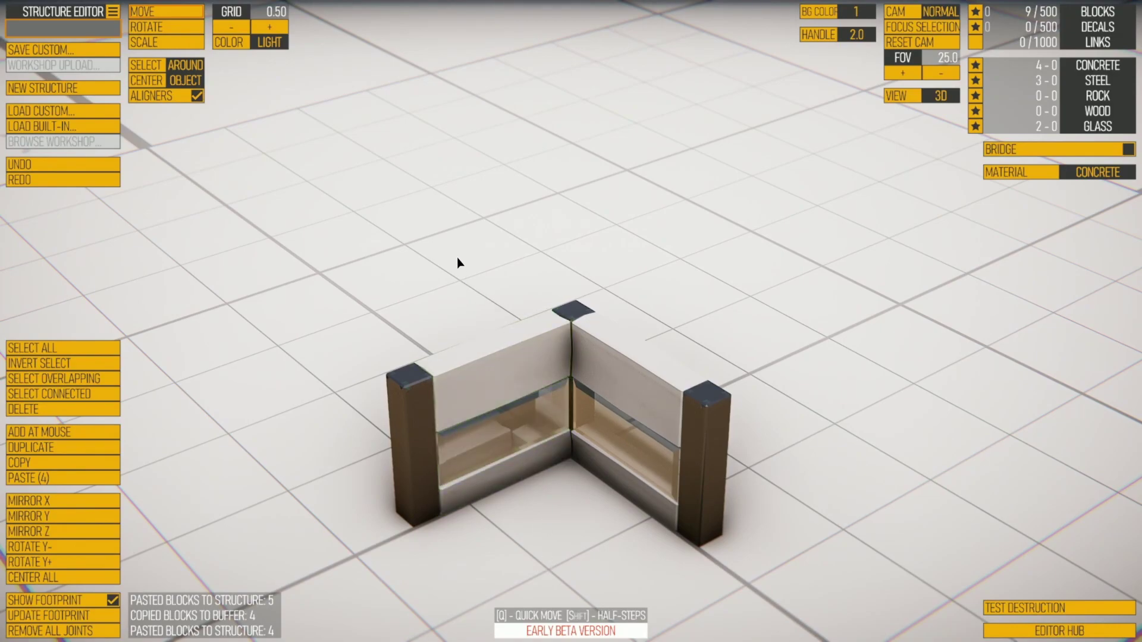
# Select both walls with their shared corner pillar but not the end pillars, copy and paste the seven blocks, and rotate the copy with Rotate Y-.
pyautogui.moveTo(424, 275); pyautogui.dragTo(712, 569)
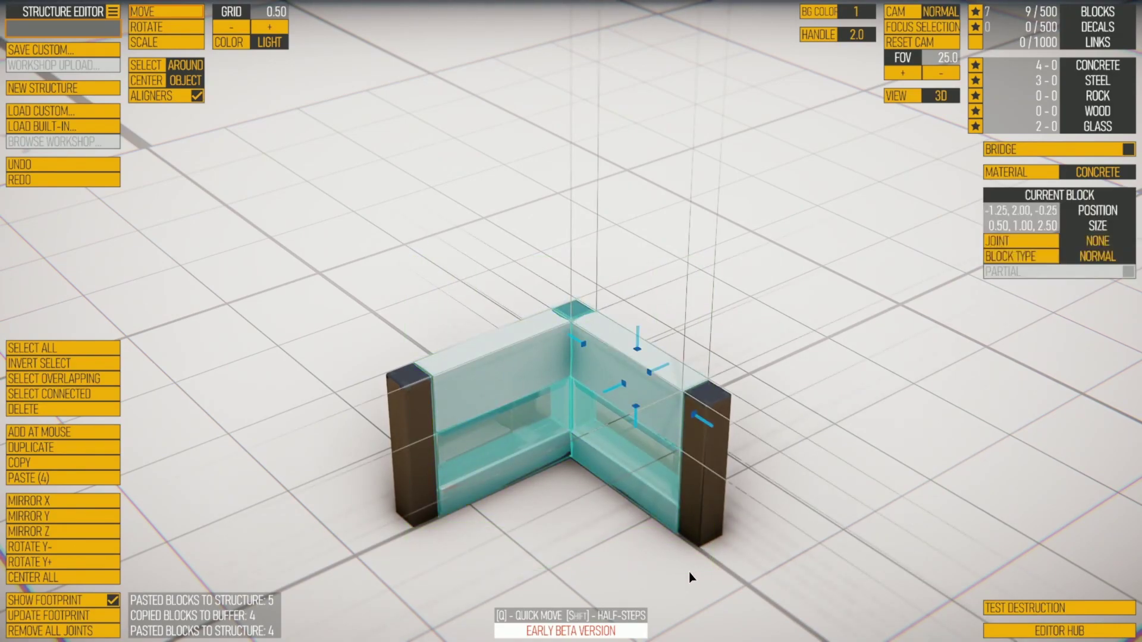
pyautogui.hotkey('ctrl', 'c')
pyautogui.hotkey('ctrl', 'v')
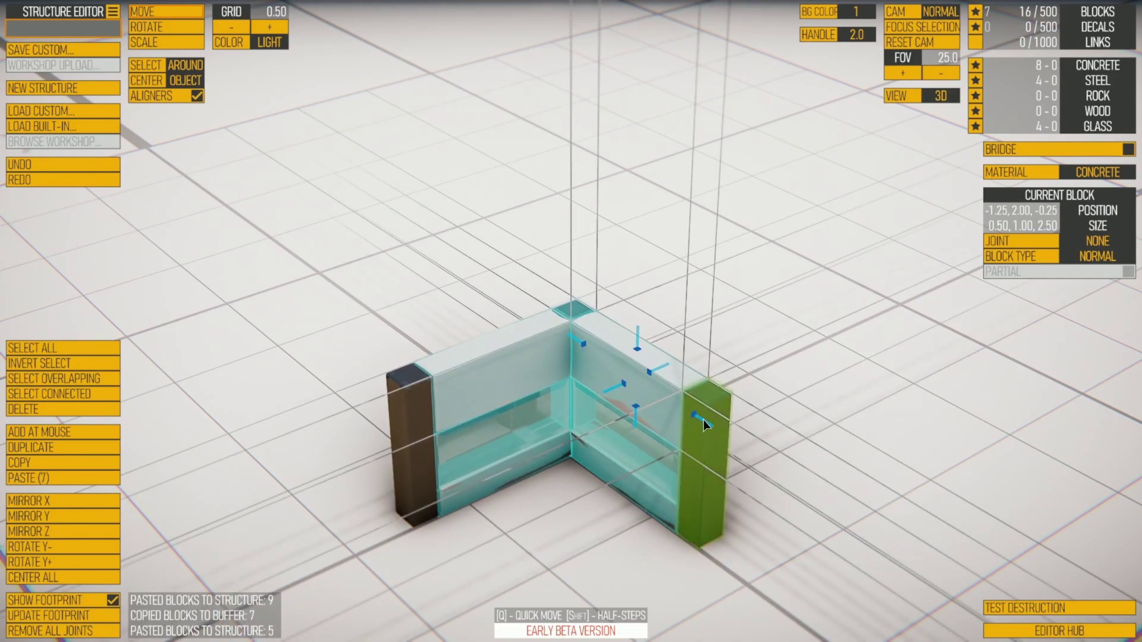
pyautogui.click(60, 547)
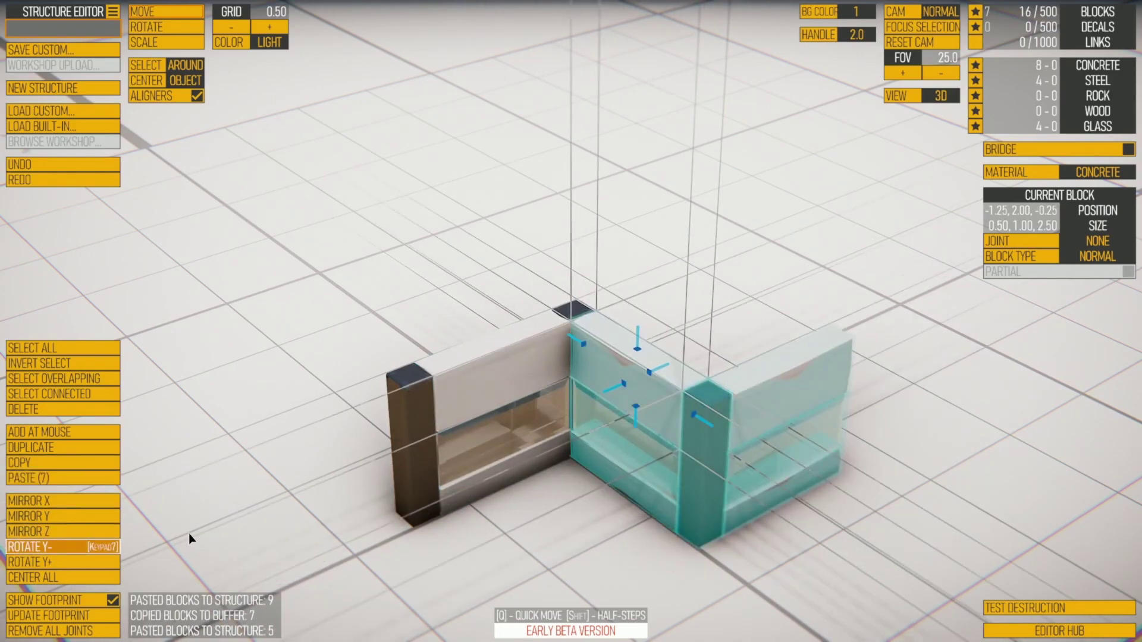
# Move the rotated copy so it closes the four-sided enclosure, its upper panel at -1.25, 2.00, 2.75, and deselect it.
pyautogui.moveTo(613, 391); pyautogui.dragTo(449, 459)
pyautogui.moveTo(699, 508); pyautogui.dragTo(104, 268, button='right')
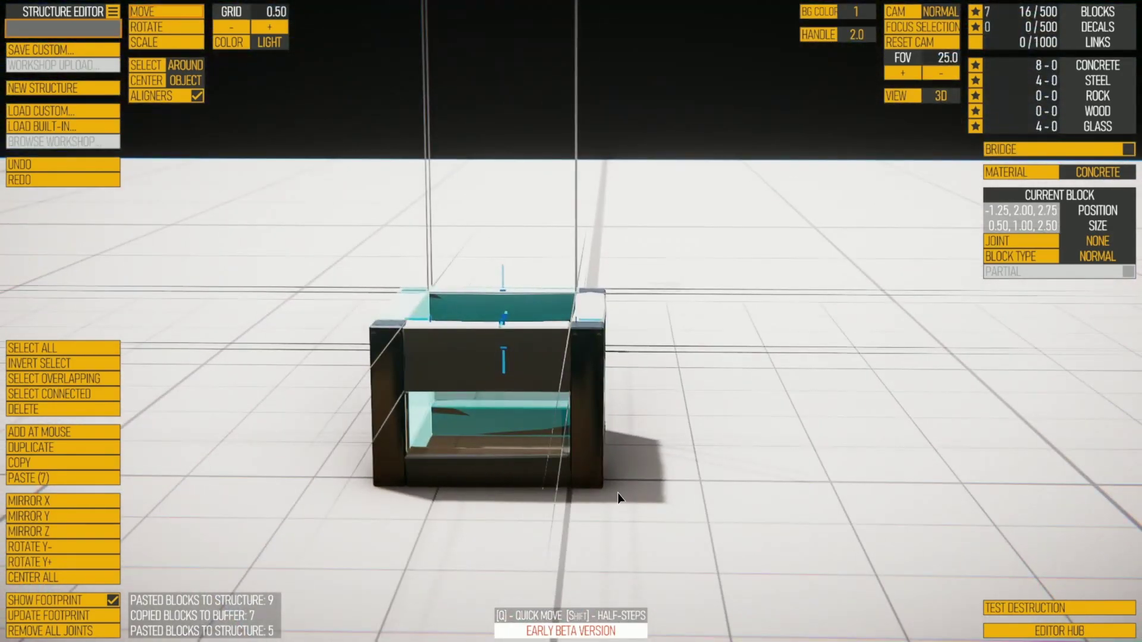
pyautogui.click(553, 509)
# Name the structure "small Build" and save it as a custom structure.
pyautogui.moveTo(551, 509); pyautogui.dragTo(316, 573, button='right')
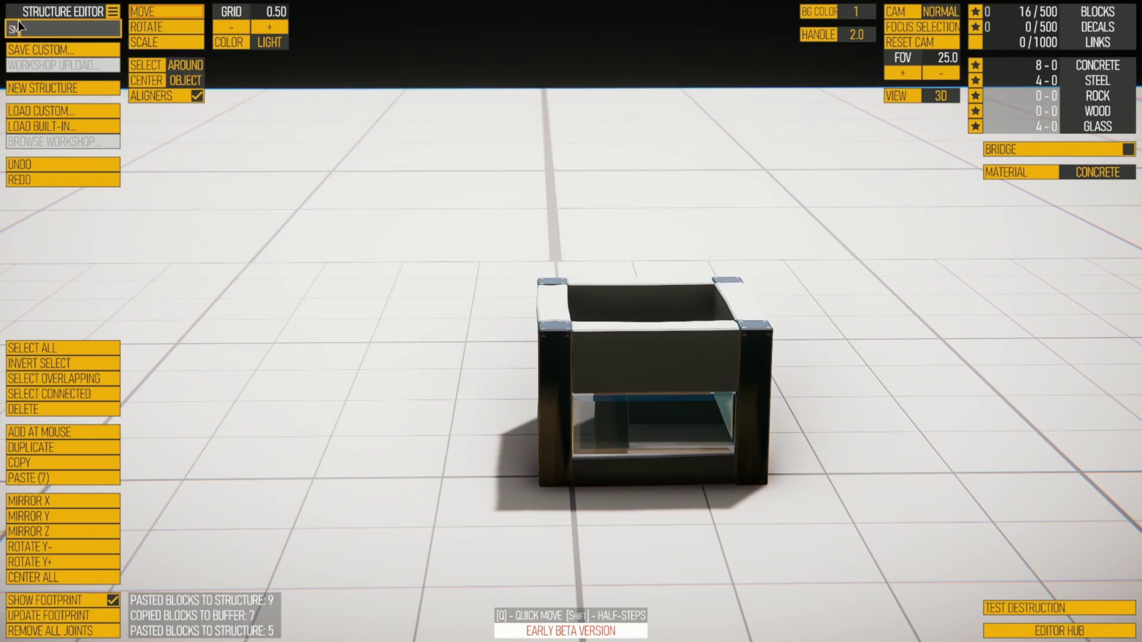
pyautogui.write('MALL BUILD')
pyautogui.click(34, 45)
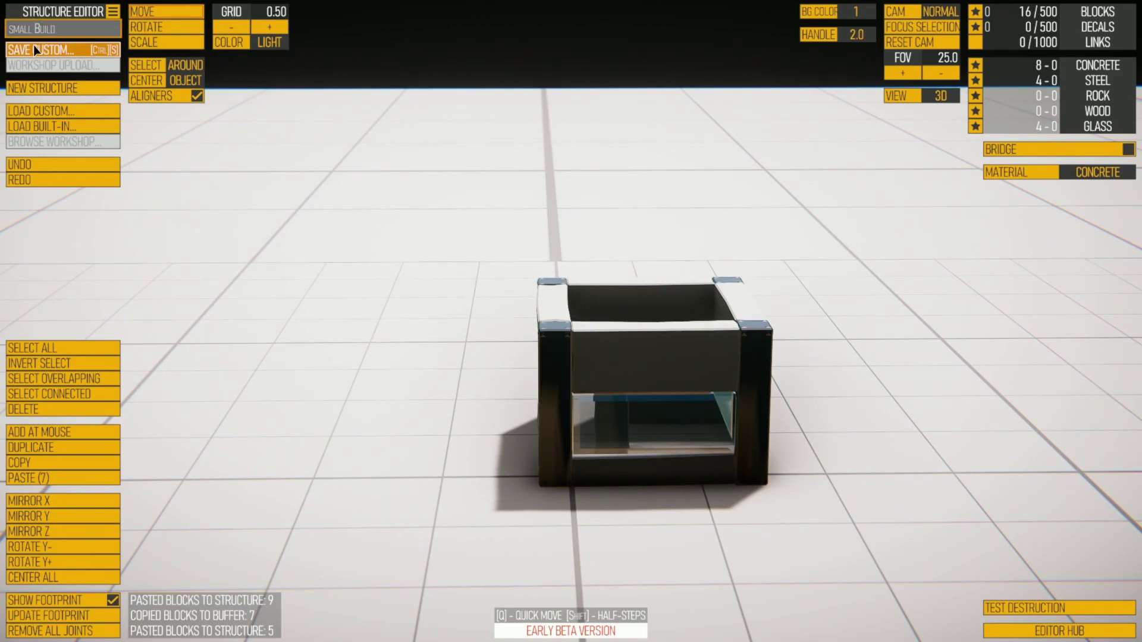
# Run a destruction test on the structure, setting off explosions beside its wall, and end the testing.
pyautogui.moveTo(598, 526); pyautogui.dragTo(885, 429, button='right')
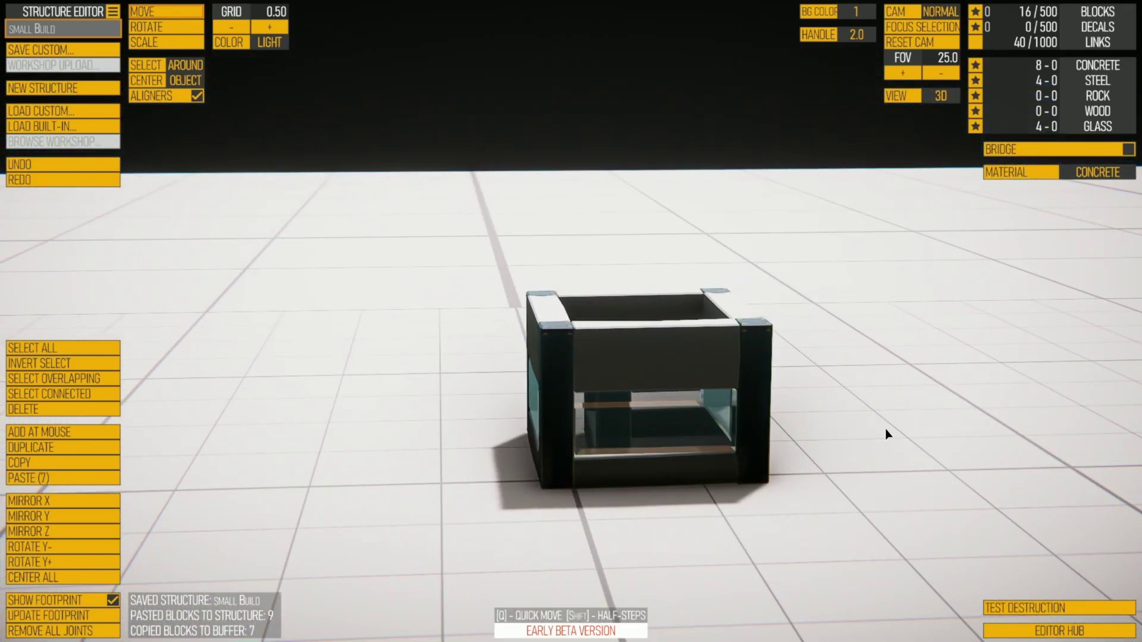
pyautogui.click(1040, 609)
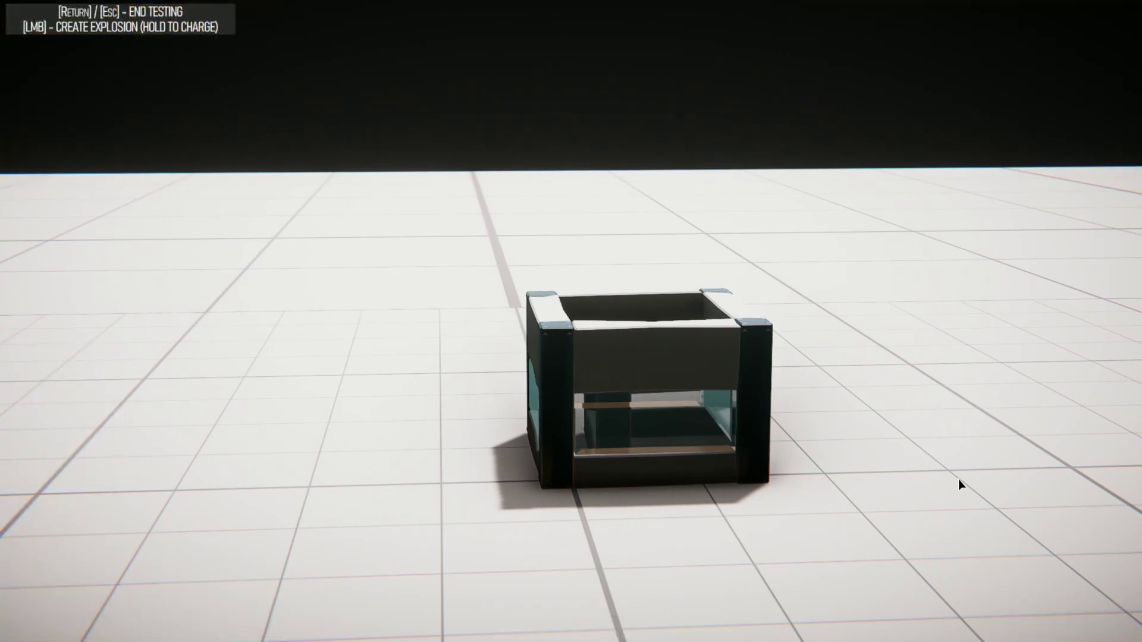
pyautogui.moveTo(958, 480); pyautogui.dragTo(787, 556, button='right')
pyautogui.click(851, 494)
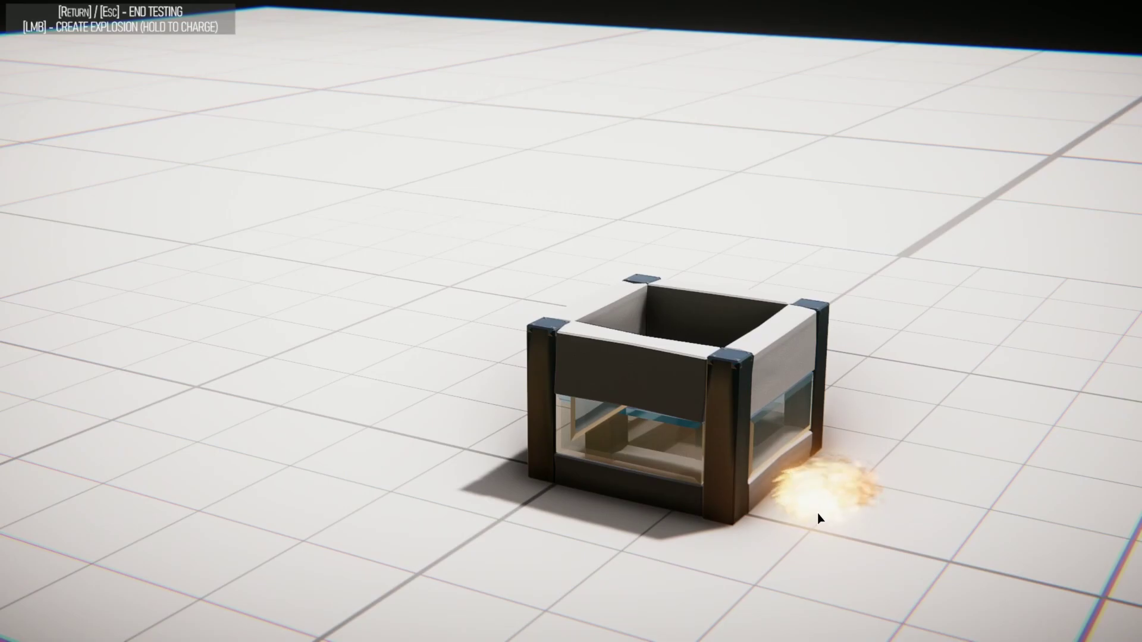
pyautogui.moveTo(886, 507); pyautogui.dragTo(889, 518)
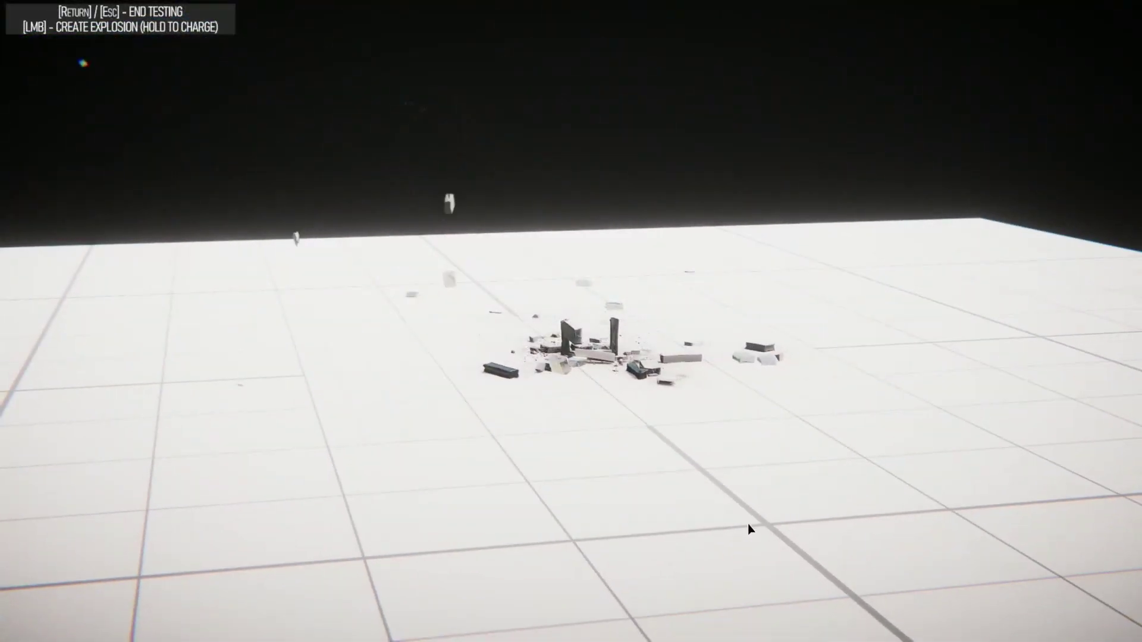
pyautogui.moveTo(747, 524); pyautogui.dragTo(959, 551, button='right')
pyautogui.press('Return')
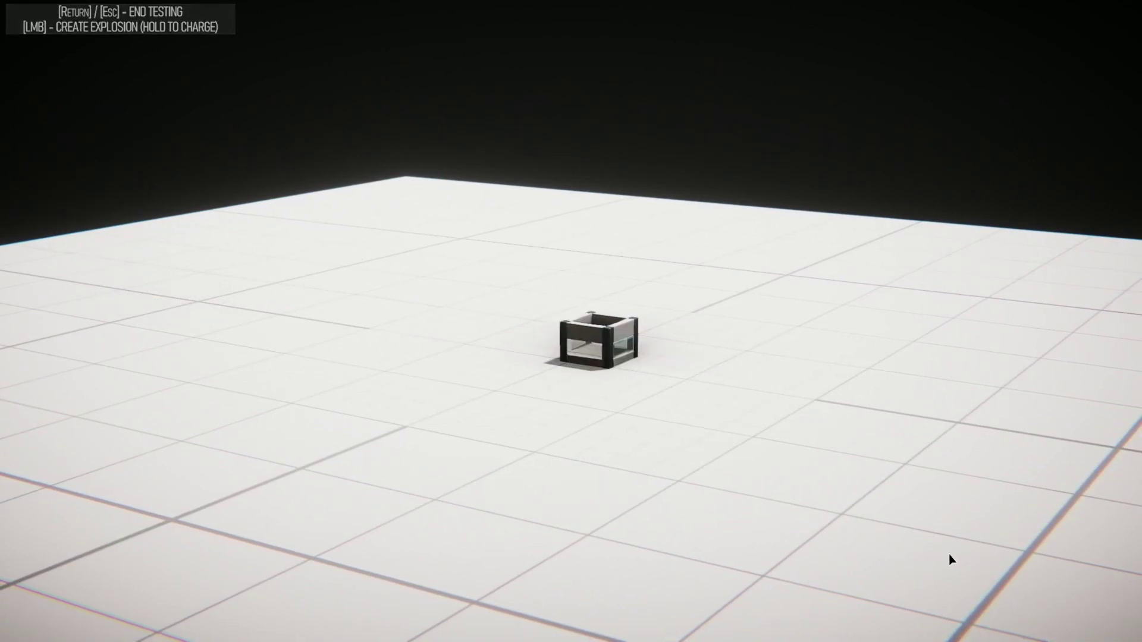
pyautogui.press('Escape')
# Switch from the structure editor to the layout editor and bring the beach of the blank level into view.
pyautogui.click(1023, 630)
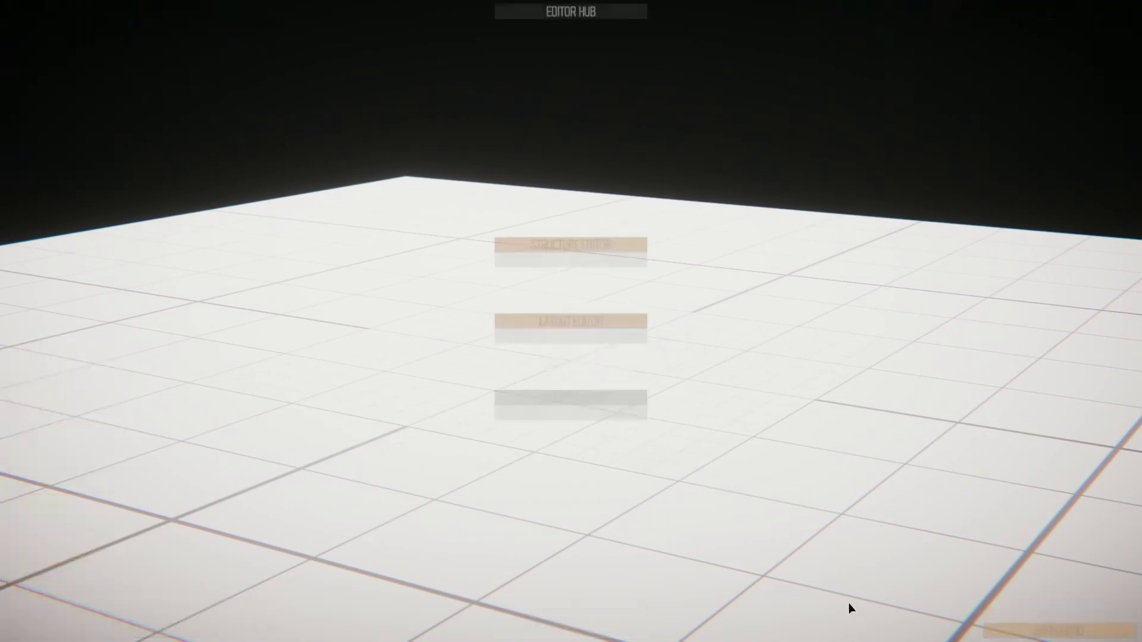
pyautogui.click(584, 322)
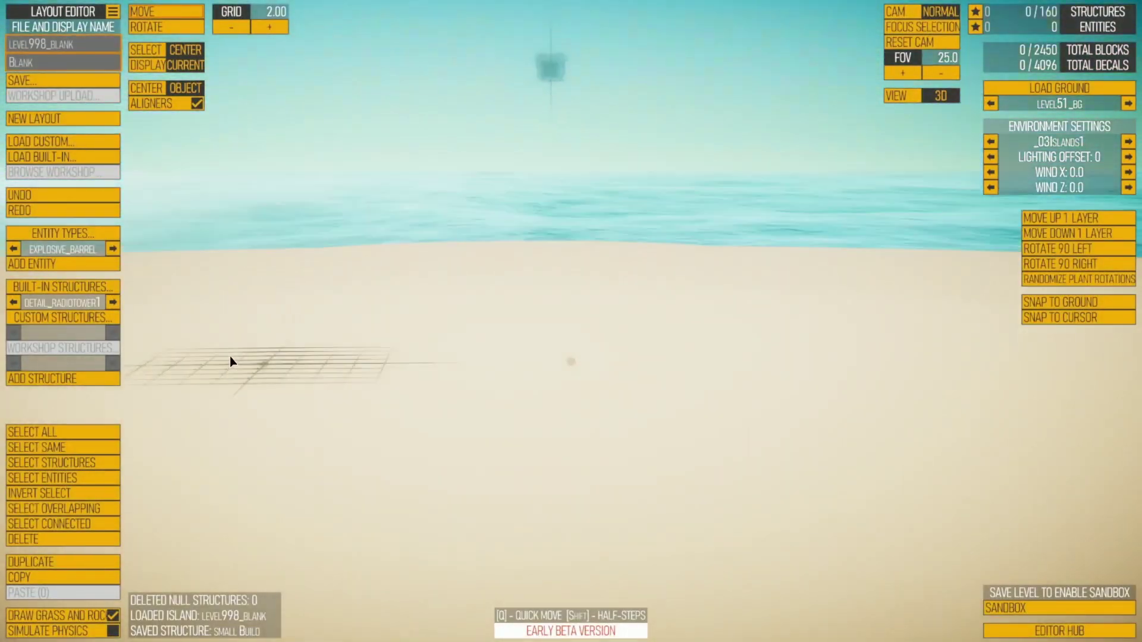
pyautogui.moveTo(230, 355); pyautogui.dragTo(382, 420, button='right')
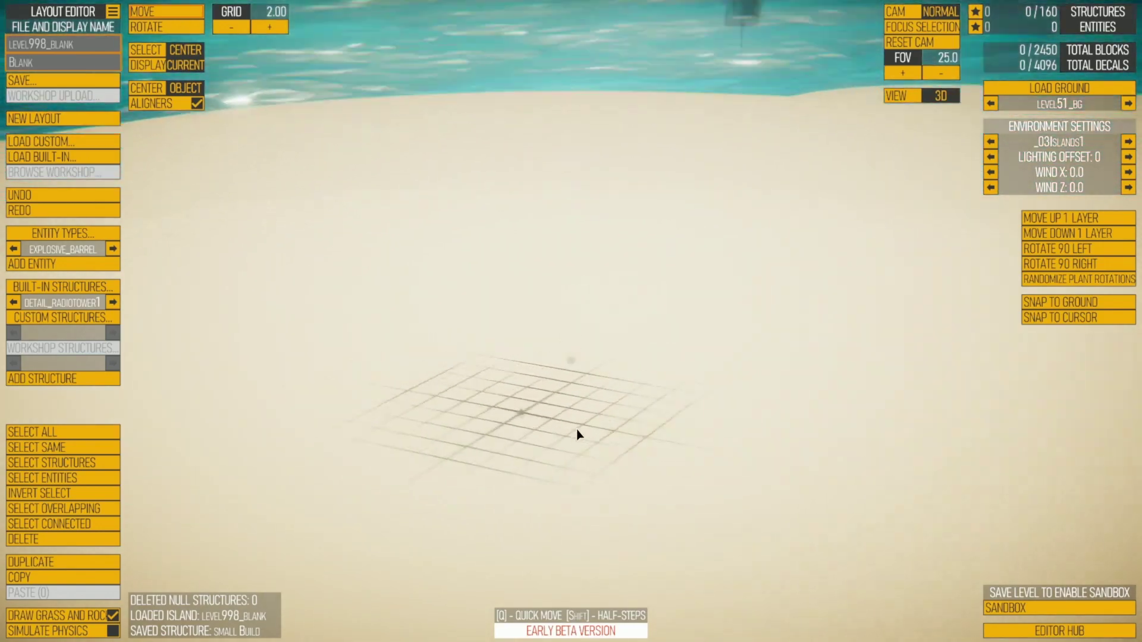
pyautogui.moveTo(650, 326); pyautogui.dragTo(640, 393, button='right')
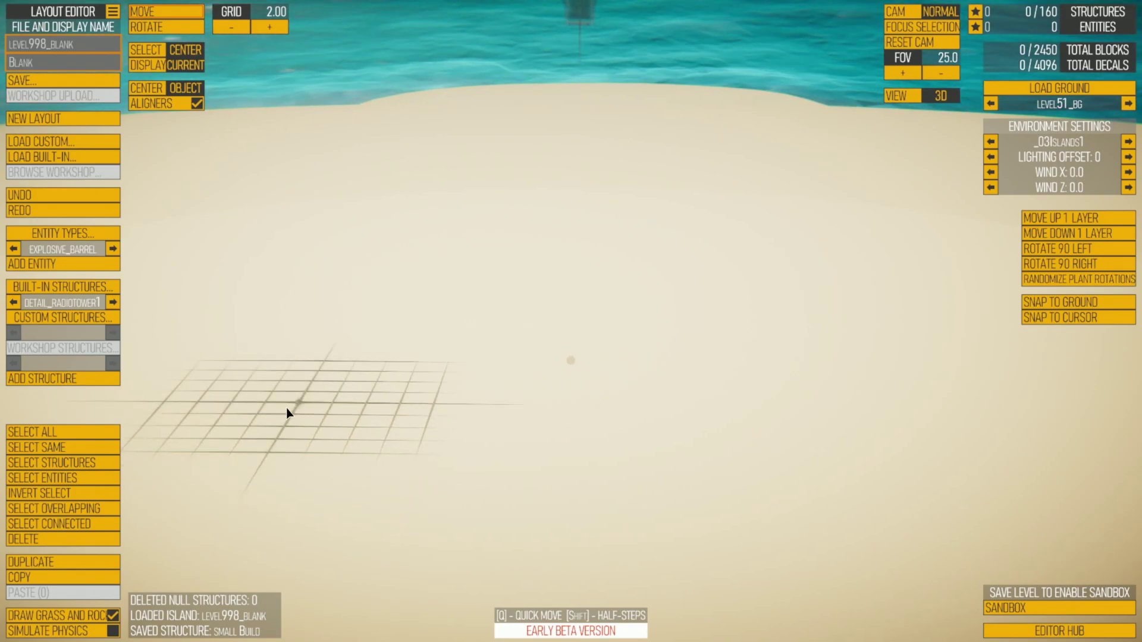
# Choose the custom structure "small Build" and add it to the blank layout.
pyautogui.click(73, 317)
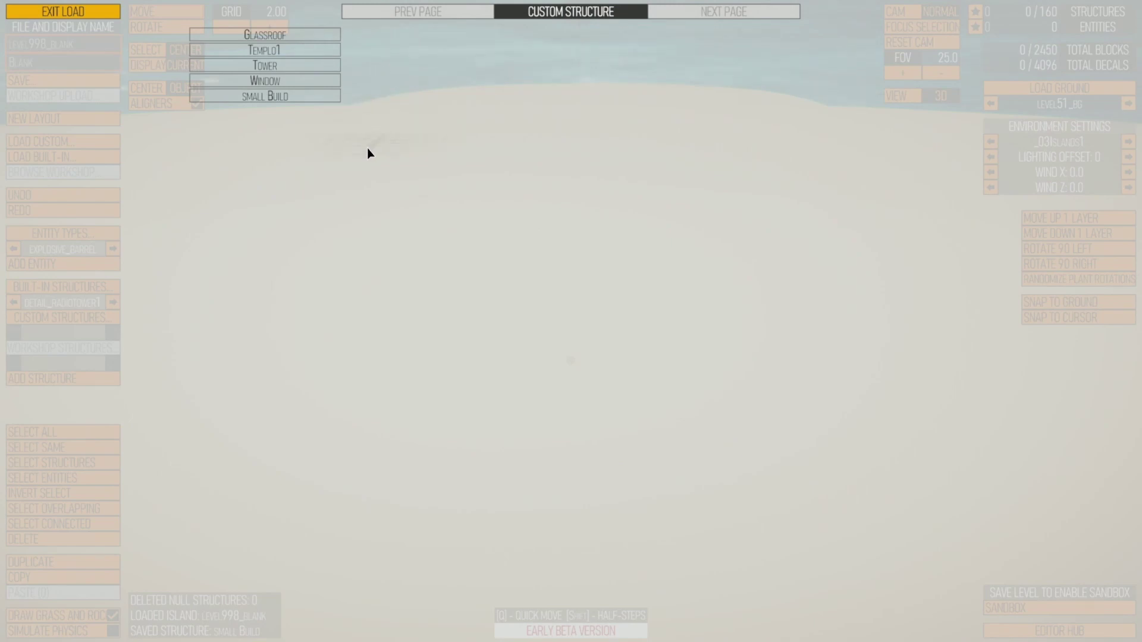
pyautogui.click(274, 97)
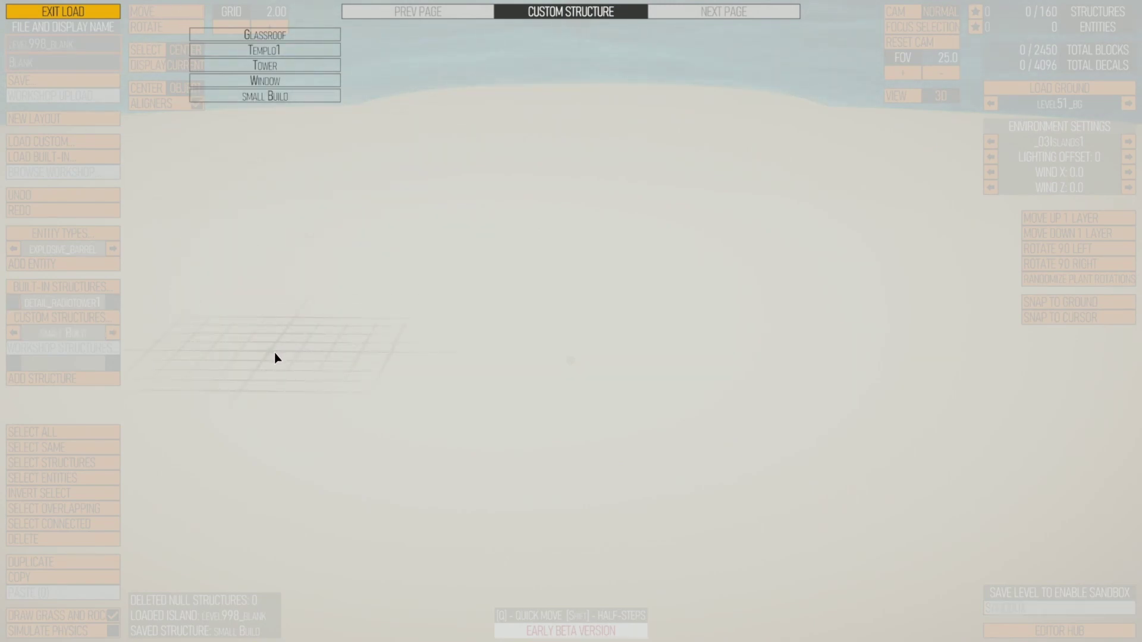
pyautogui.click(70, 9)
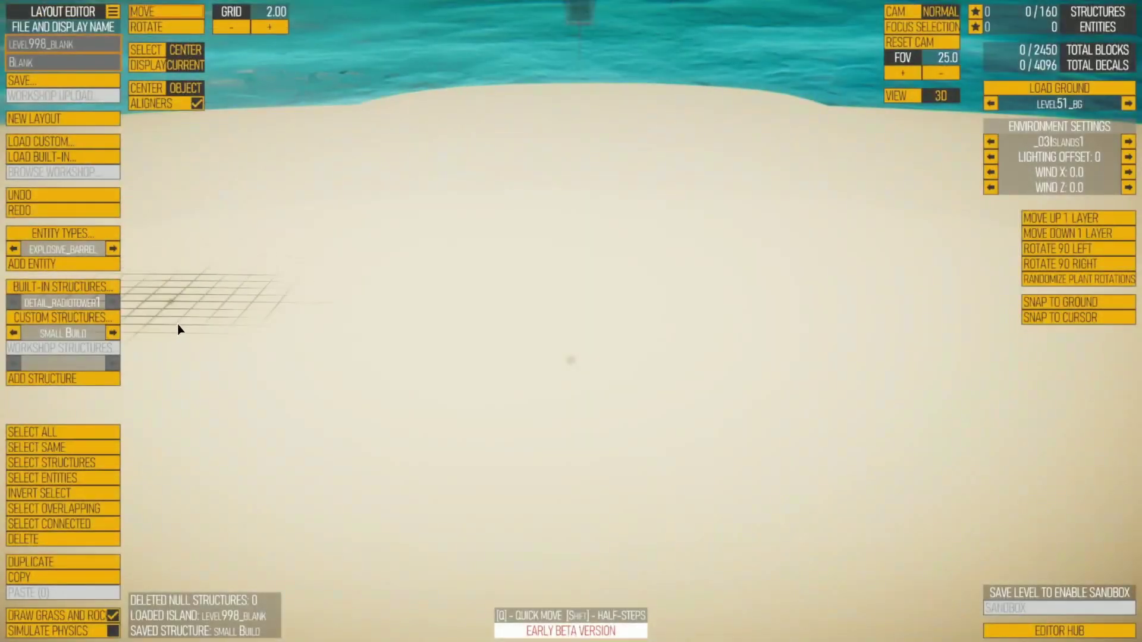
pyautogui.click(113, 333)
pyautogui.click(113, 333)
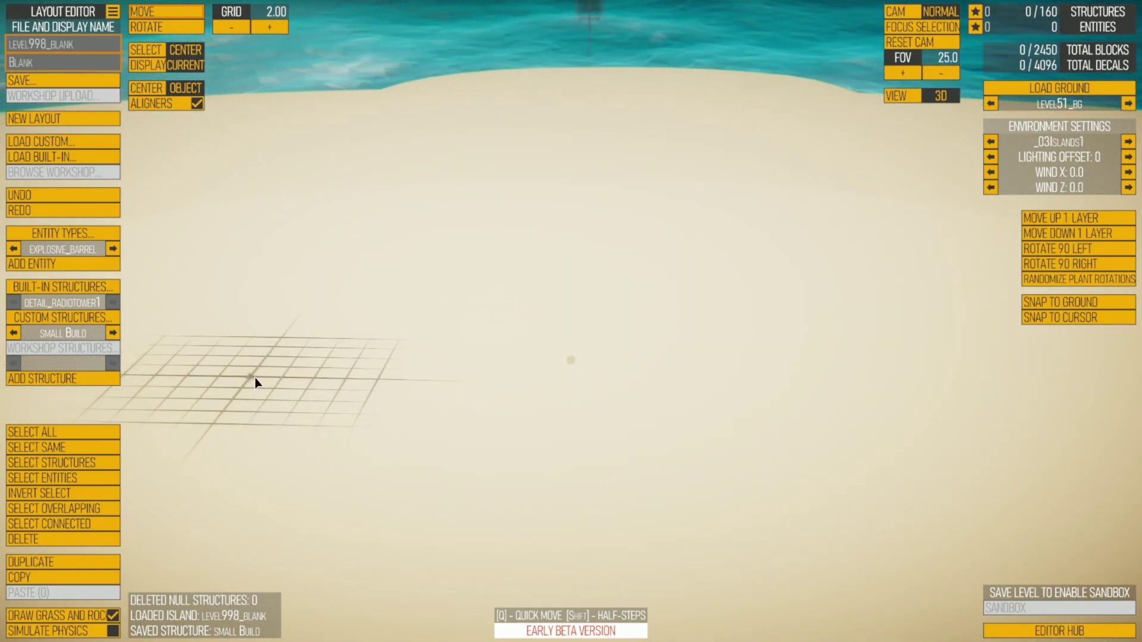
pyautogui.click(104, 386)
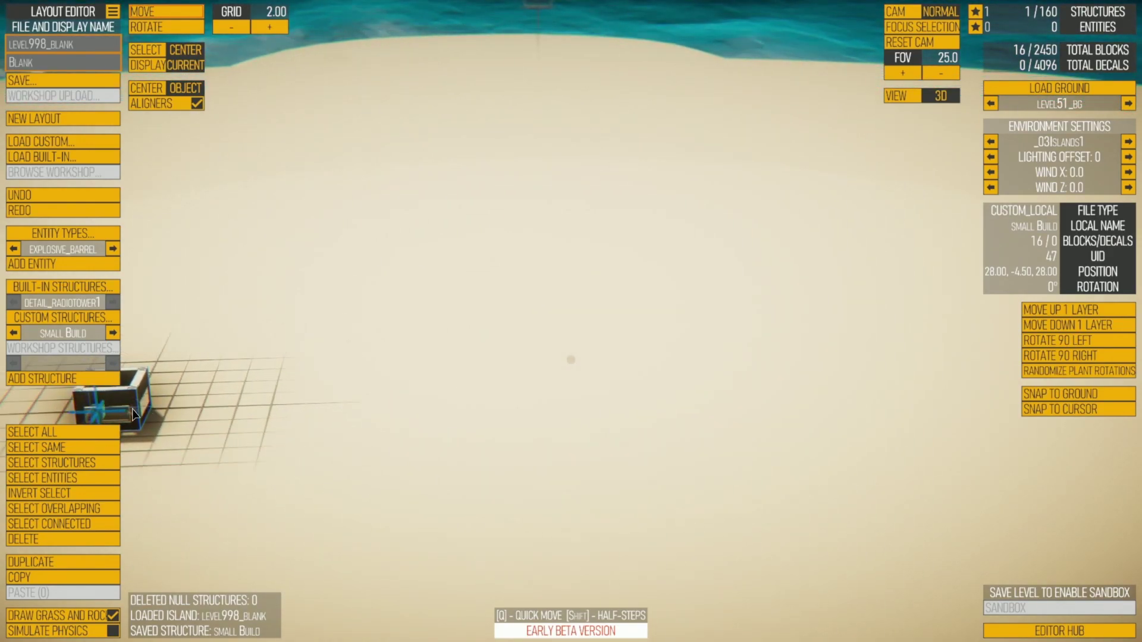
# Move the placed structure onto the open sand at 6.00, -4.50, 12.00.
pyautogui.moveTo(150, 412); pyautogui.dragTo(500, 440)
pyautogui.moveTo(397, 410); pyautogui.dragTo(681, 450, button='right')
pyautogui.moveTo(554, 422); pyautogui.dragTo(211, 401)
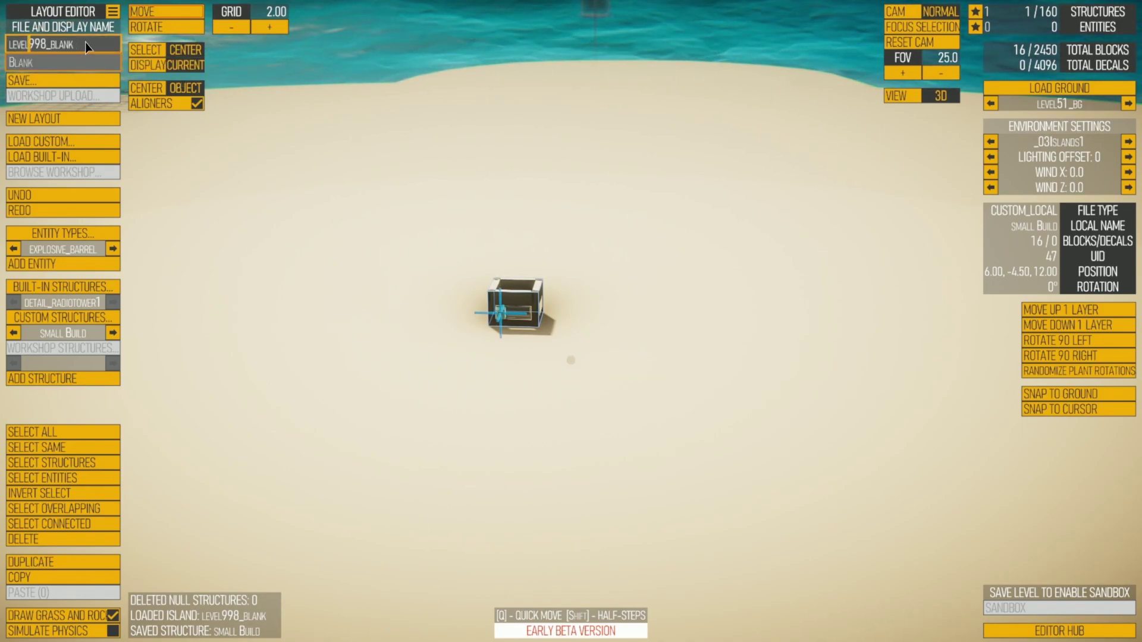
# Change the layout's display name to "Blankglassbuild" and save the layout.
pyautogui.click(58, 61)
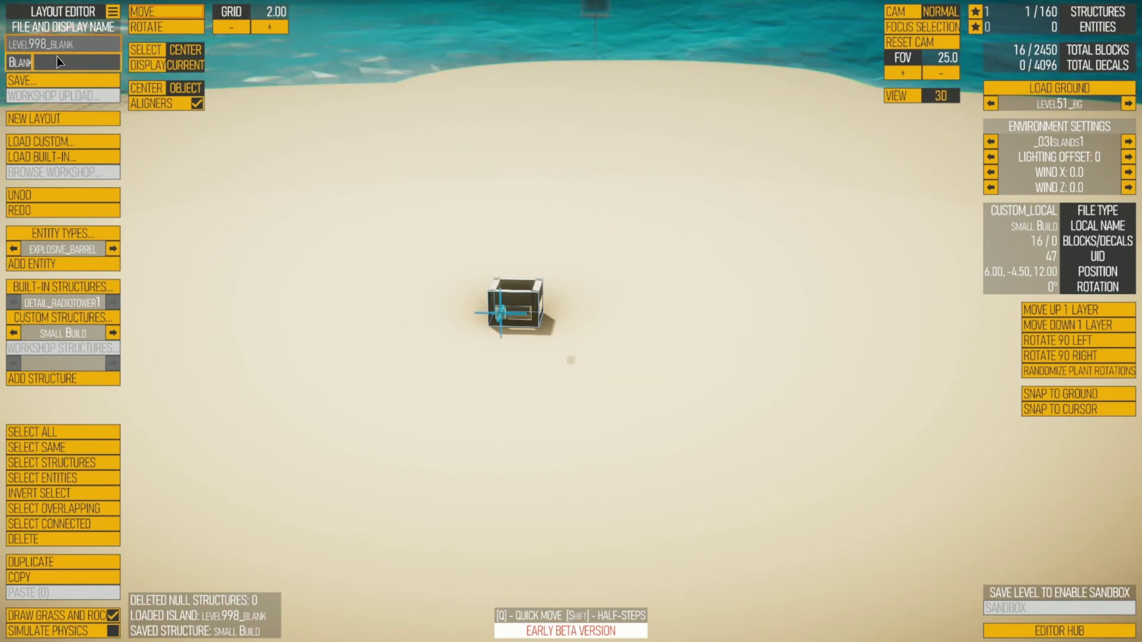
pyautogui.write('glass')
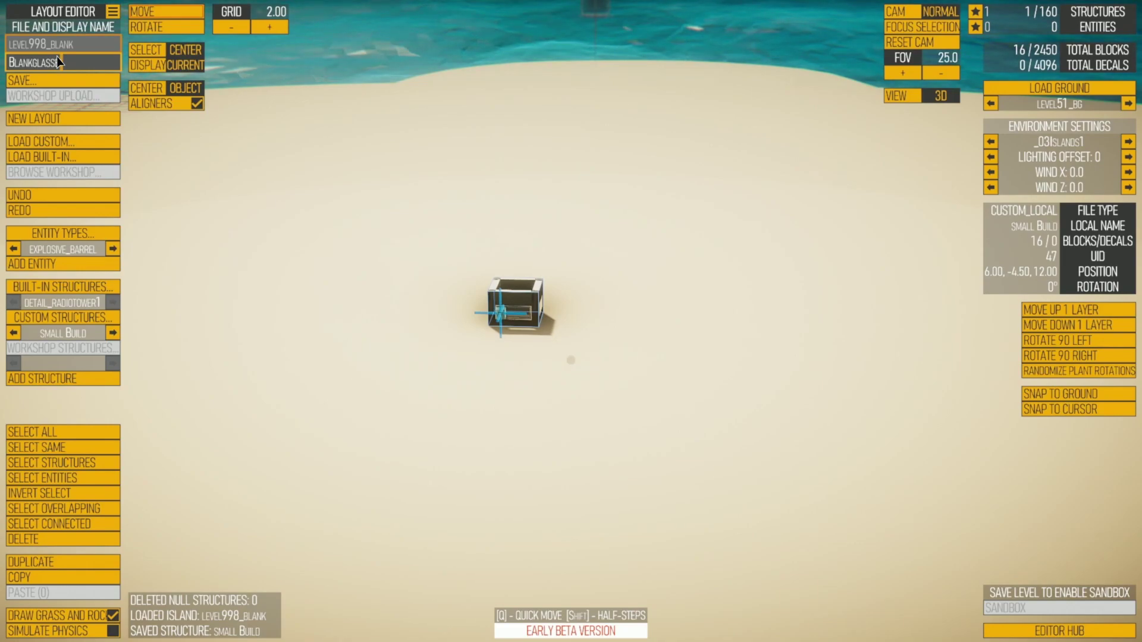
pyautogui.write('build')
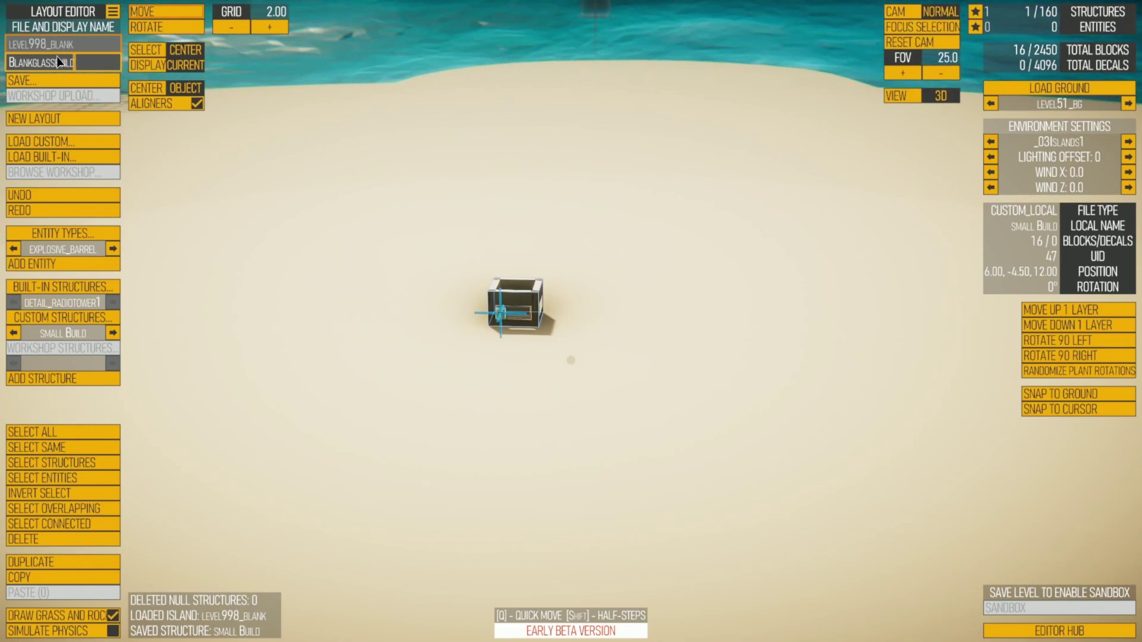
pyautogui.click(49, 80)
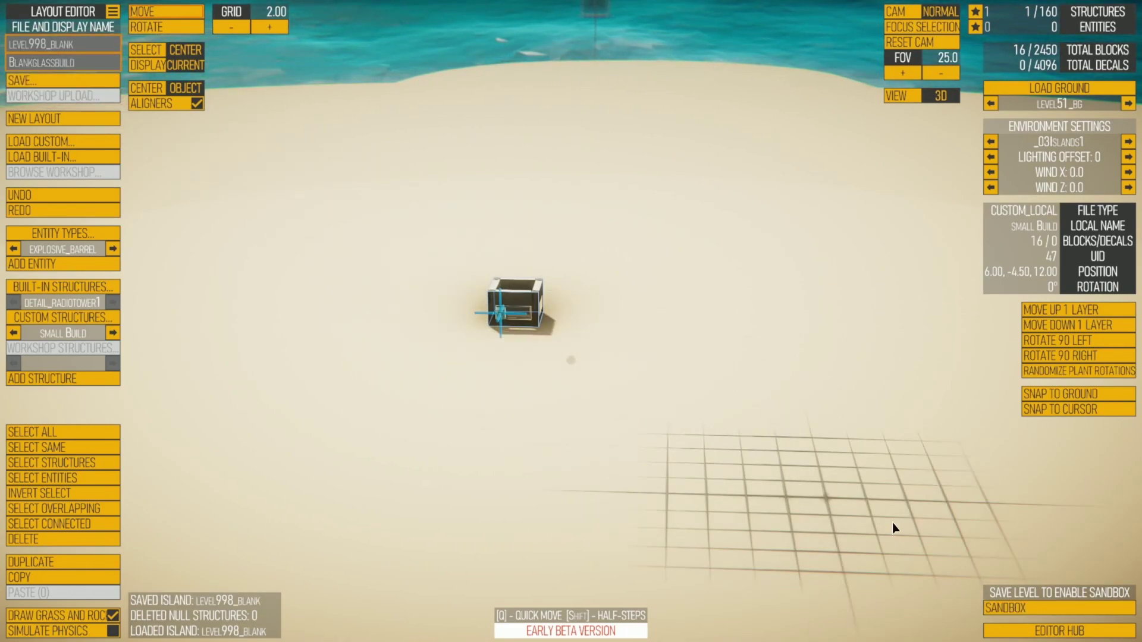
# Start the sandbox for the saved layout and bring the placed structure on the beach into view.
pyautogui.click(1020, 605)
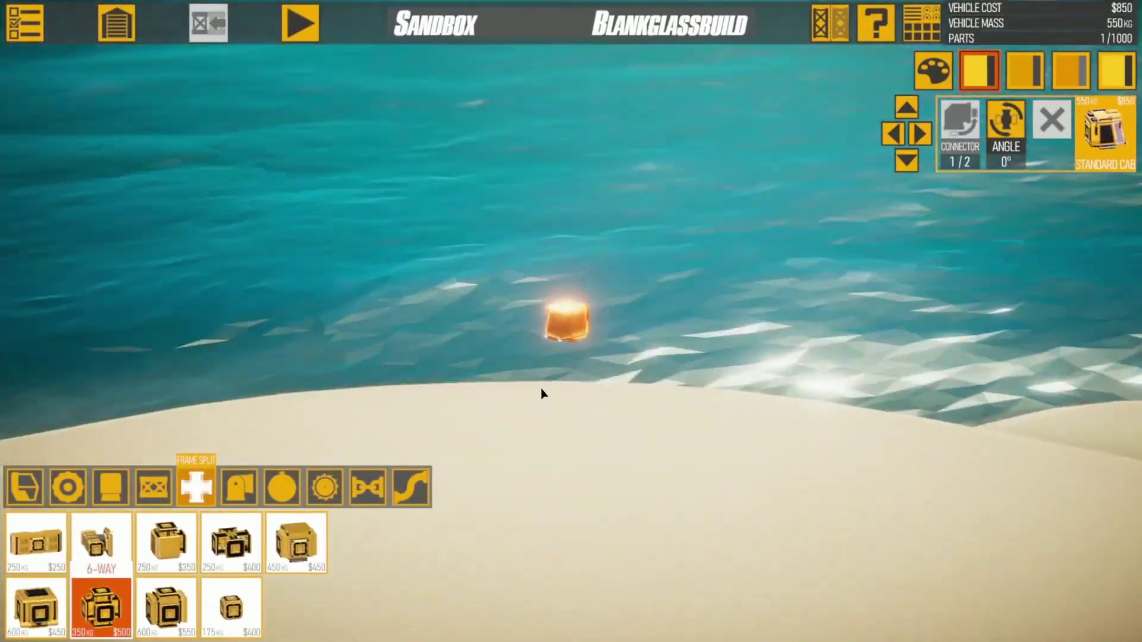
pyautogui.moveTo(540, 388); pyautogui.dragTo(18, 351, button='right')
pyautogui.moveTo(458, 468); pyautogui.dragTo(250, 466, button='right')
pyautogui.moveTo(661, 555); pyautogui.dragTo(645, 537, button='right')
# Load a ready-made six-wheeled dump truck into the sandbox and start the run.
pyautogui.press('Escape')
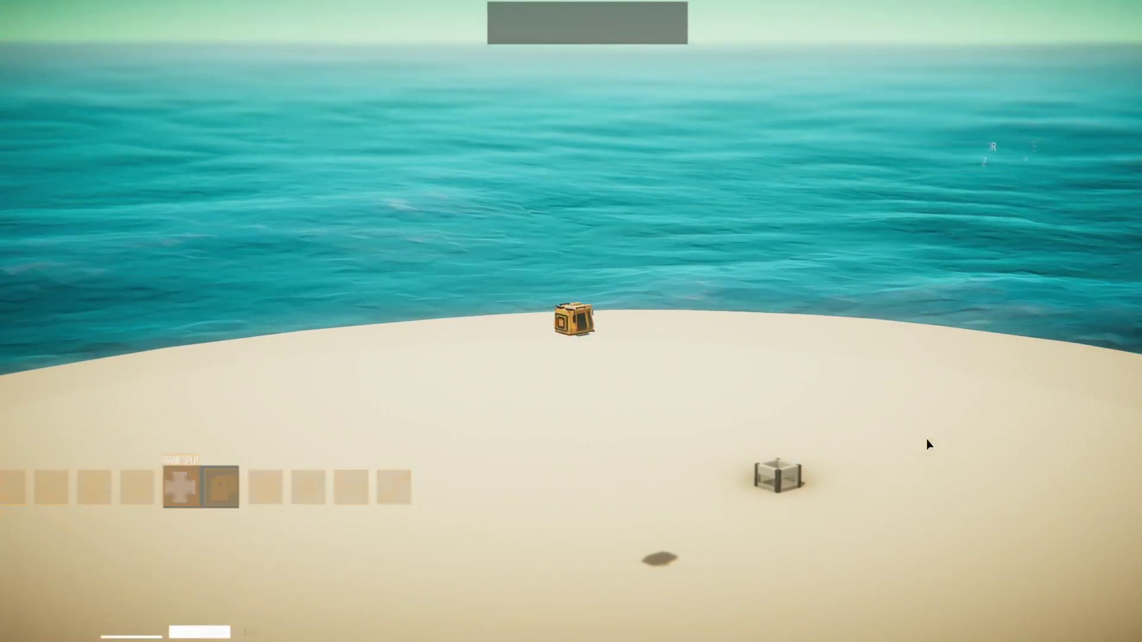
pyautogui.click(989, 383)
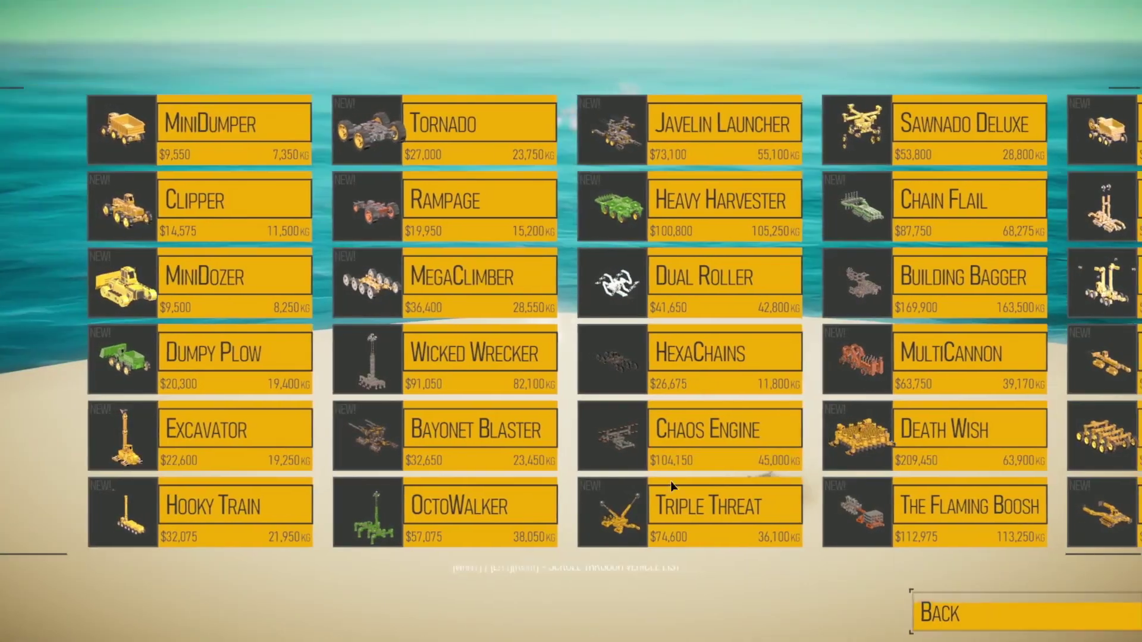
pyautogui.press('space')
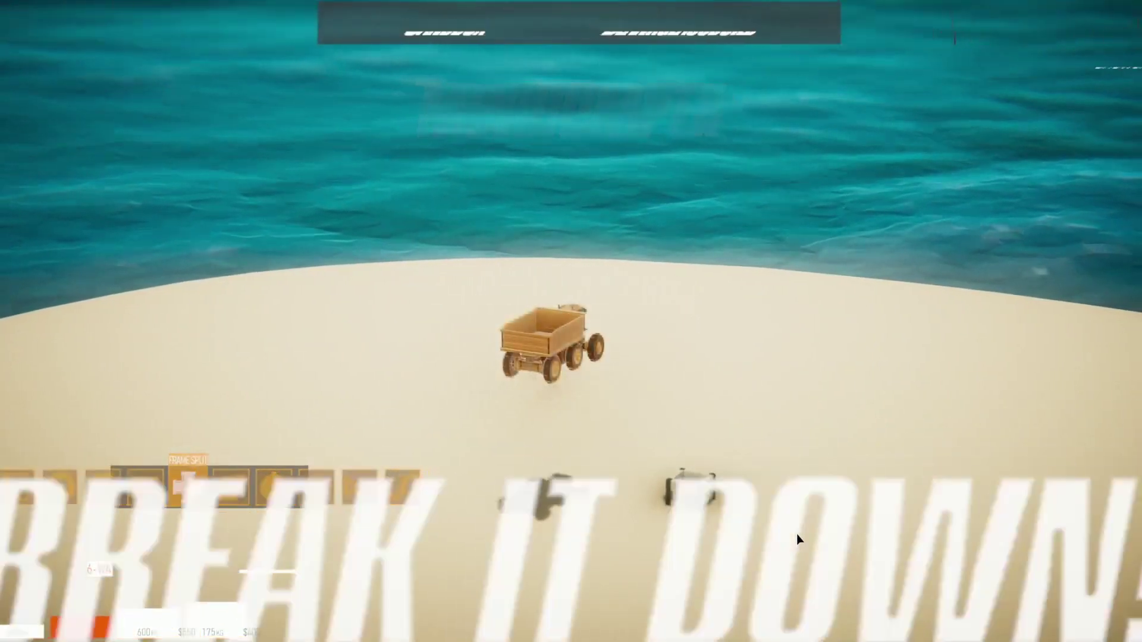
# Drive the dump truck forward into the glass-walled structure to demolish it, and reverse away from the rubble.
pyautogui.press('w')
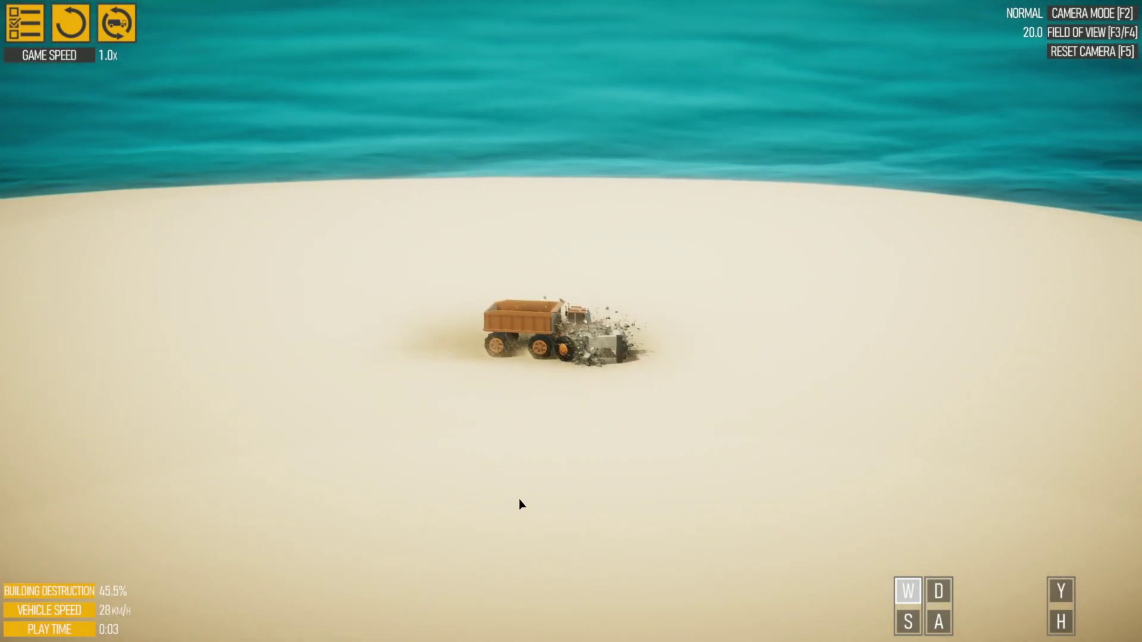
pyautogui.press('d')
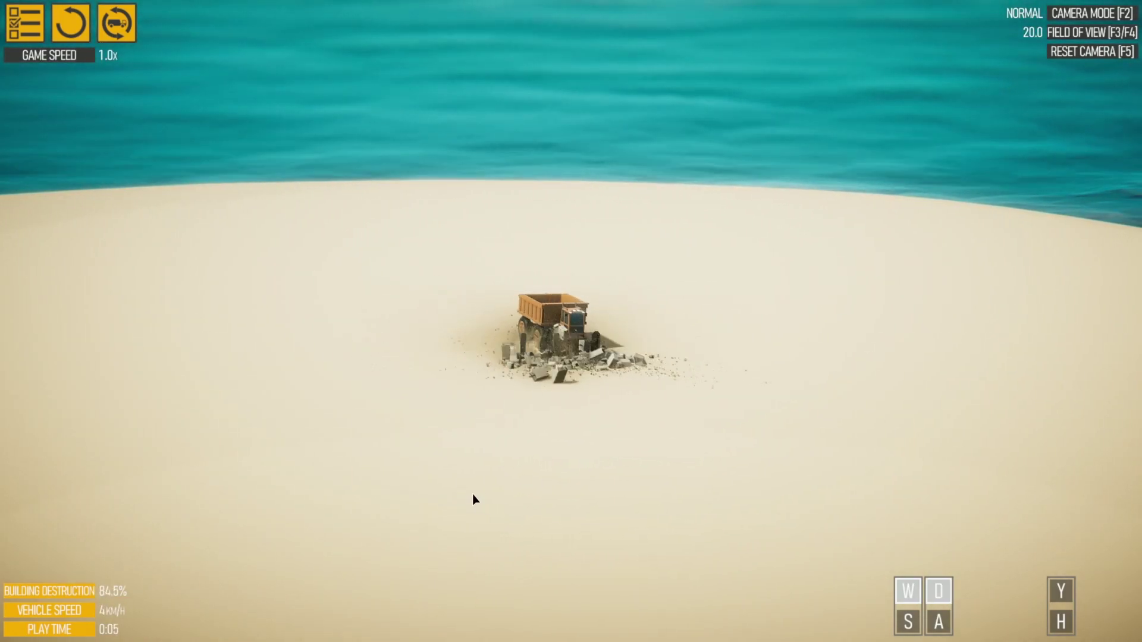
pyautogui.press('s')
pyautogui.press('a')
pyautogui.moveTo(472, 494); pyautogui.dragTo(541, 479, button='right')
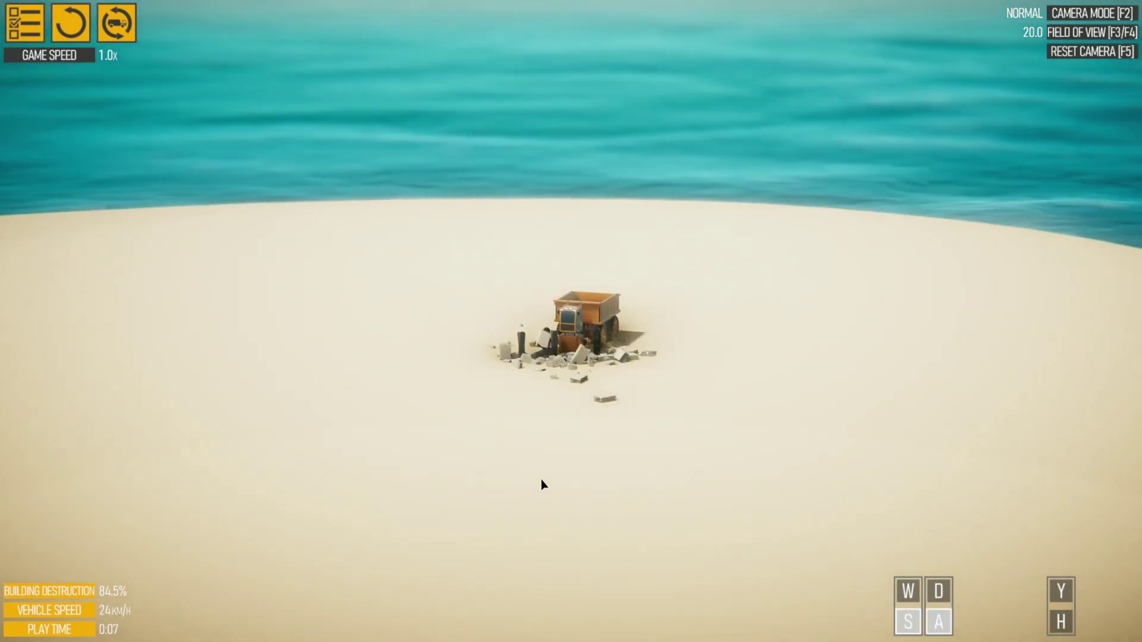
pyautogui.press('d')
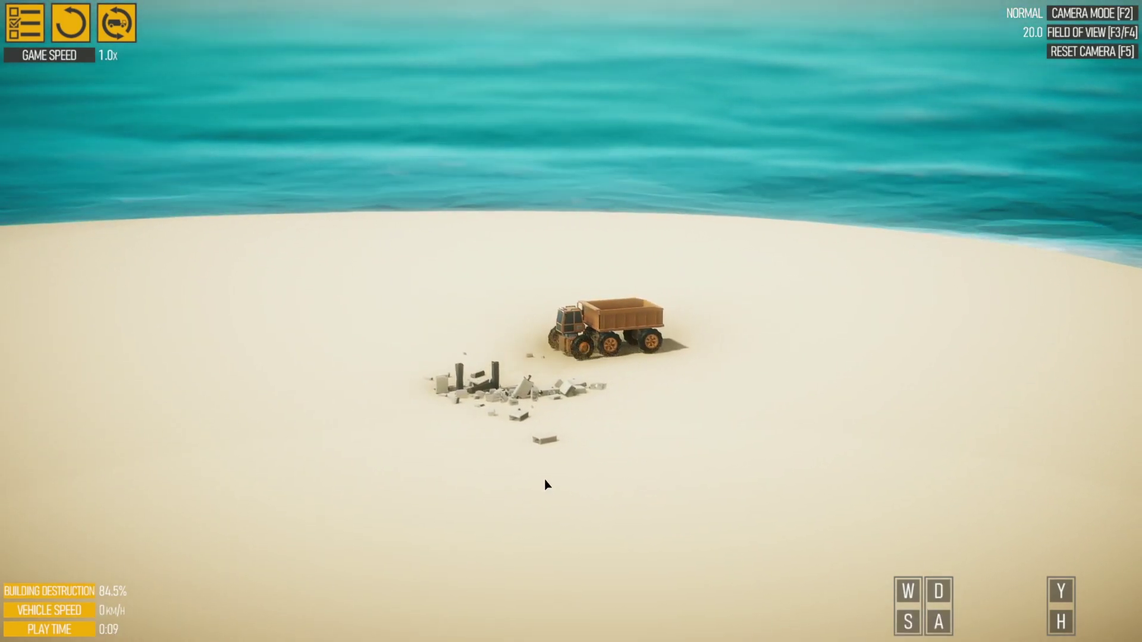